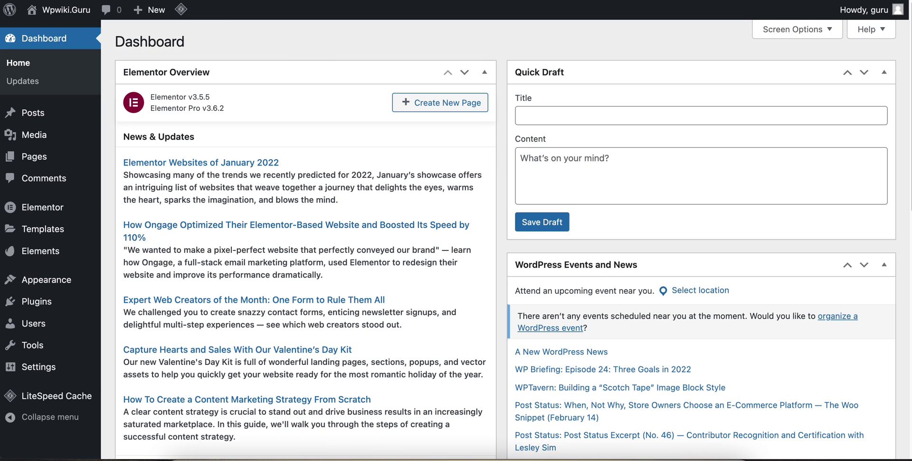
Open the Envato Elements template kits library filtered to the Food & Drink category.
mouse_move(72, 257)
left_click(162, 274)
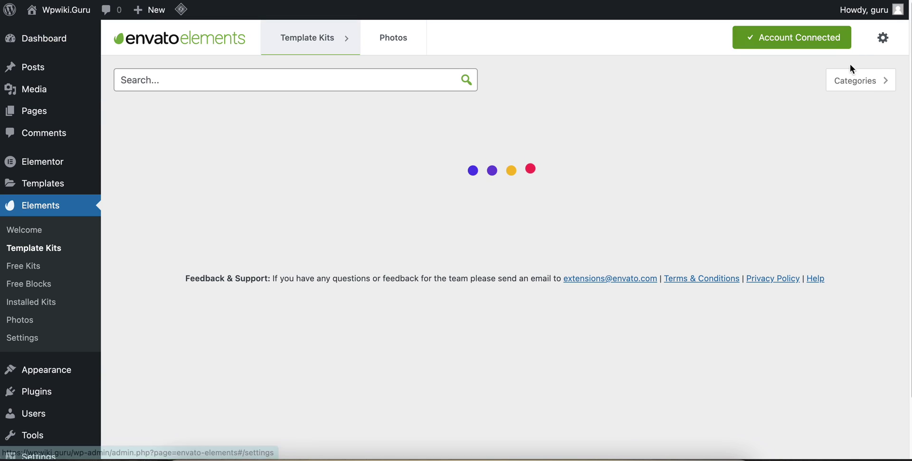
left_click(854, 81)
left_click(650, 143)
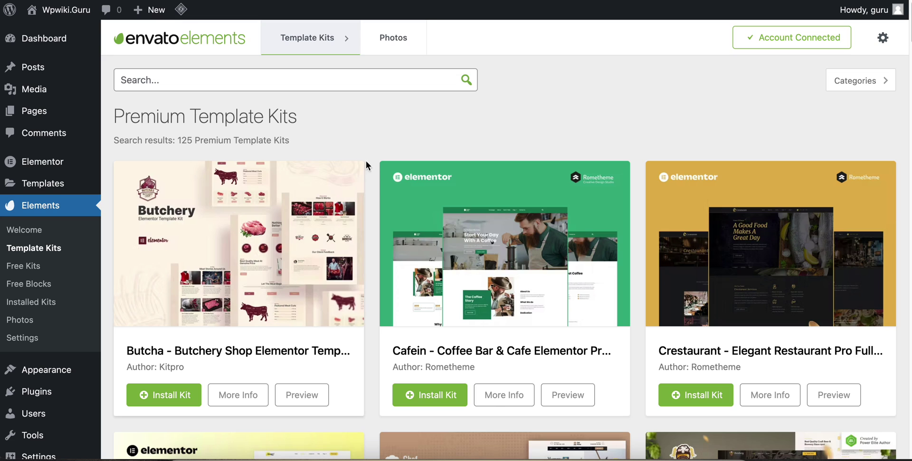
Install the Chefmaster - Restaurant & Cafe kit from the Food & Drink list.
scroll(369, 165, "down", 1)
scroll(368, 165, "down", 6)
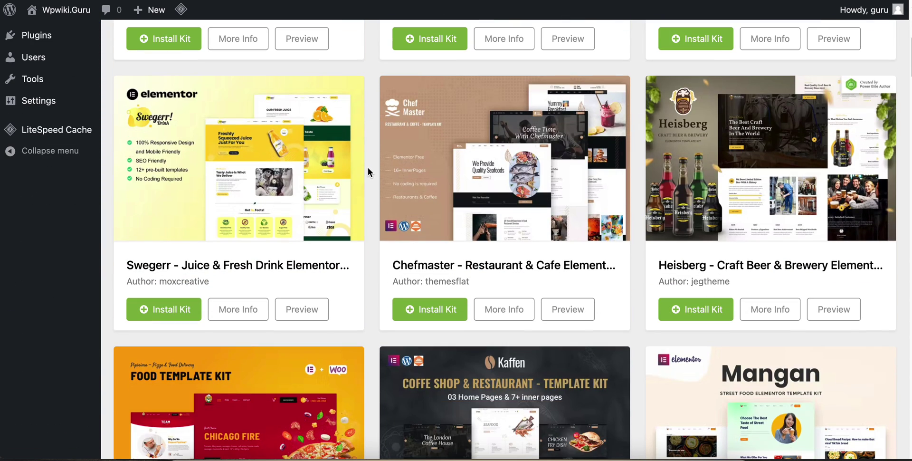
scroll(368, 168, "down", 4)
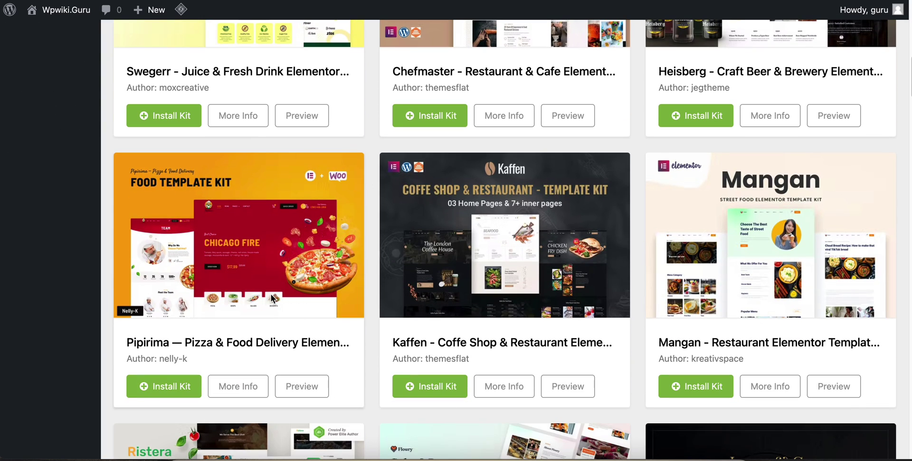
scroll(446, 238, "up", 2)
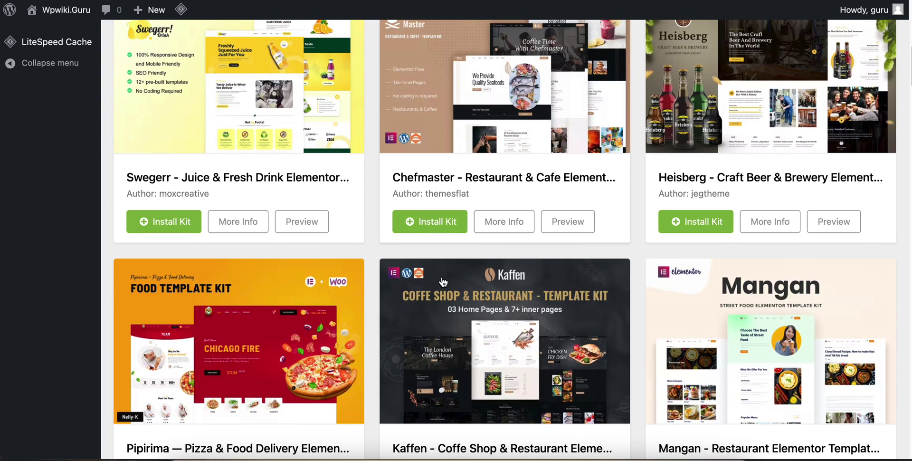
left_click(443, 233)
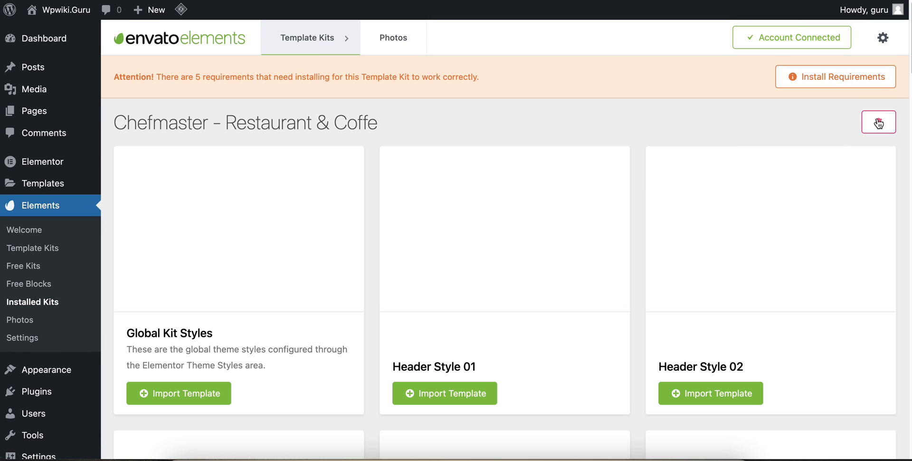
Install all five missing Chefmaster requirements, then import the Global Kit Styles template.
left_click(857, 76)
left_click(361, 335)
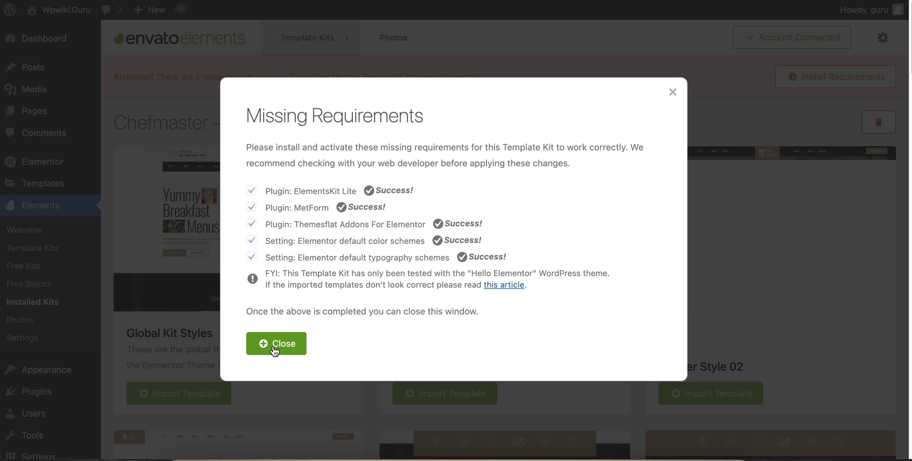
left_click(274, 351)
left_click(191, 357)
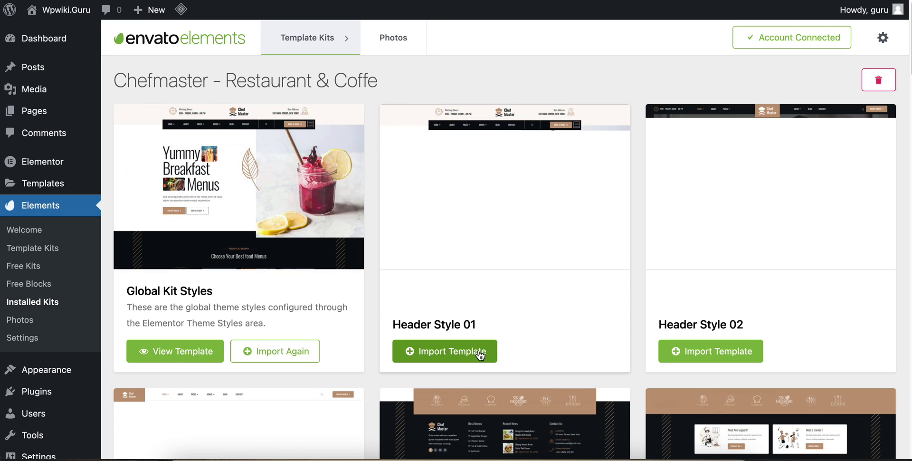
Import the Header Style 02, Footer Style 02 and Home 02 templates from the kit.
left_click(718, 351)
scroll(456, 309, "down", 1)
scroll(456, 309, "down", 5)
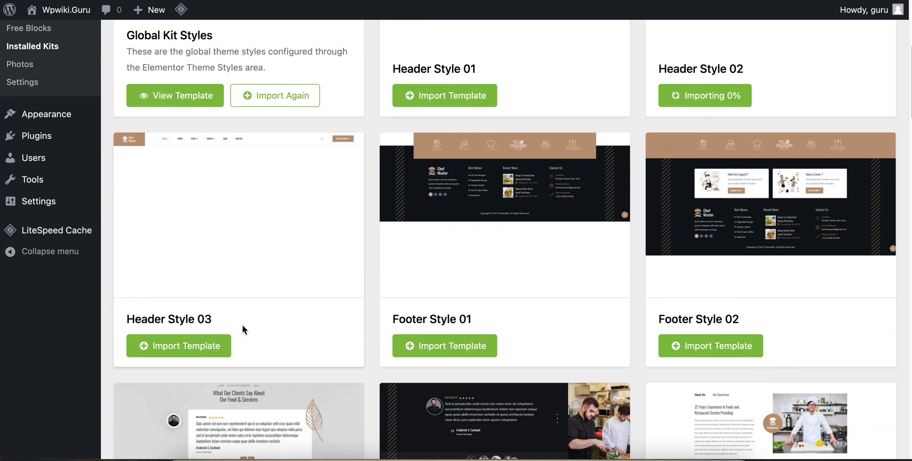
scroll(243, 327, "down", 2)
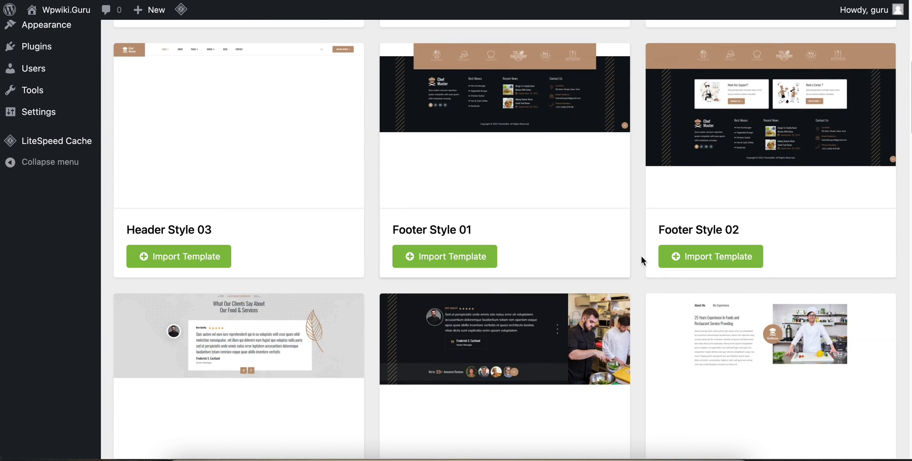
left_click(734, 259)
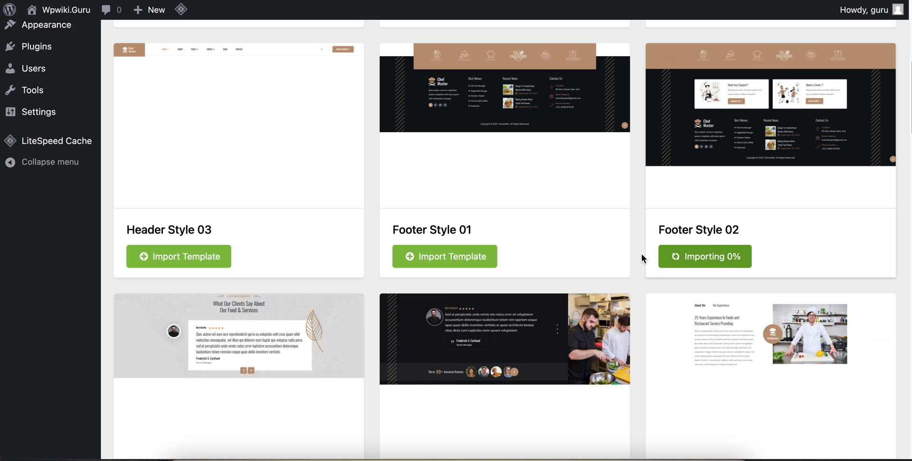
scroll(429, 286, "down", 5)
scroll(384, 292, "down", 13)
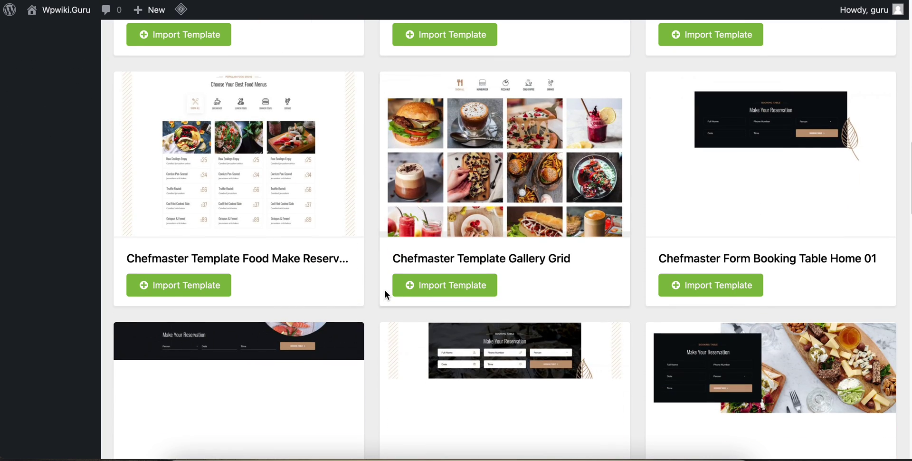
scroll(383, 292, "down", 2)
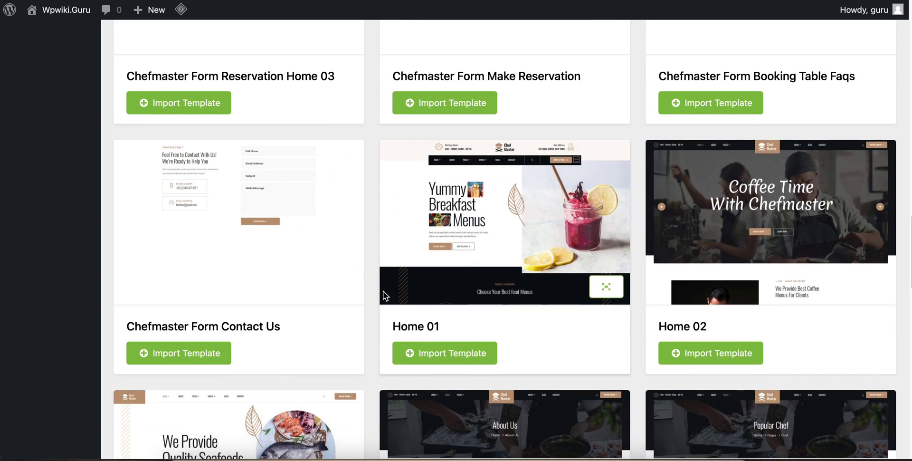
left_click(709, 354)
Import the About Us and Contact page templates.
scroll(426, 320, "down", 5)
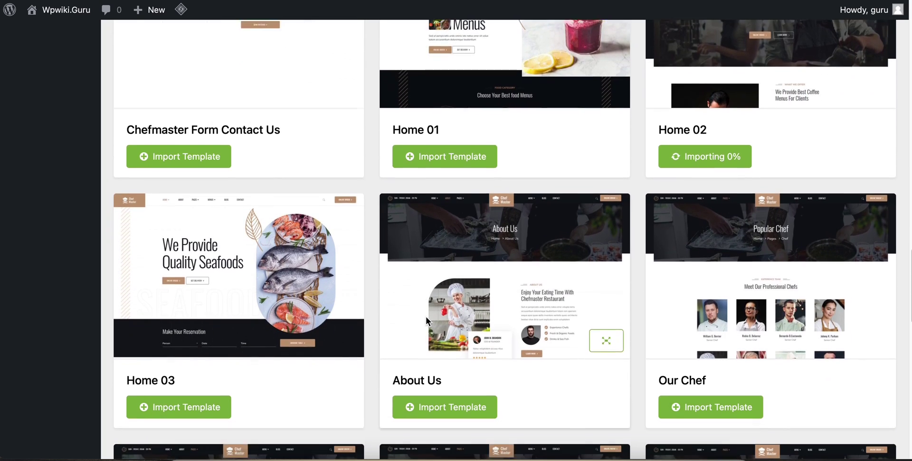
scroll(425, 321, "down", 3)
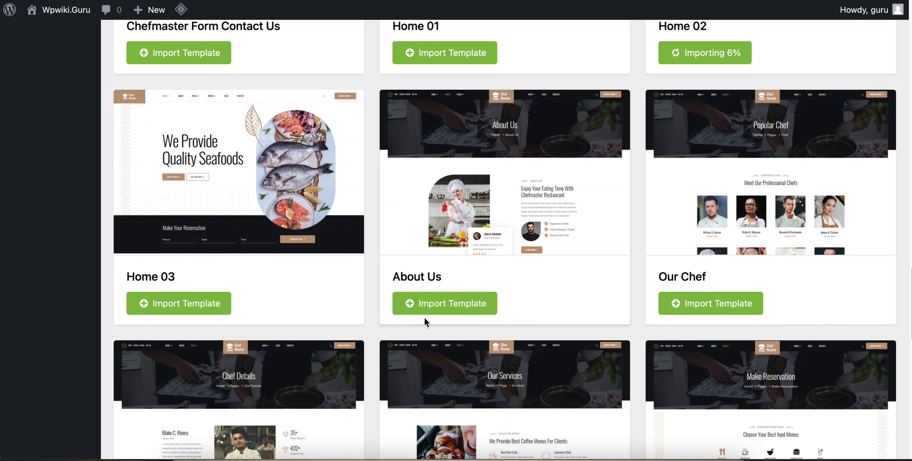
left_click(433, 309)
scroll(433, 308, "down", 10)
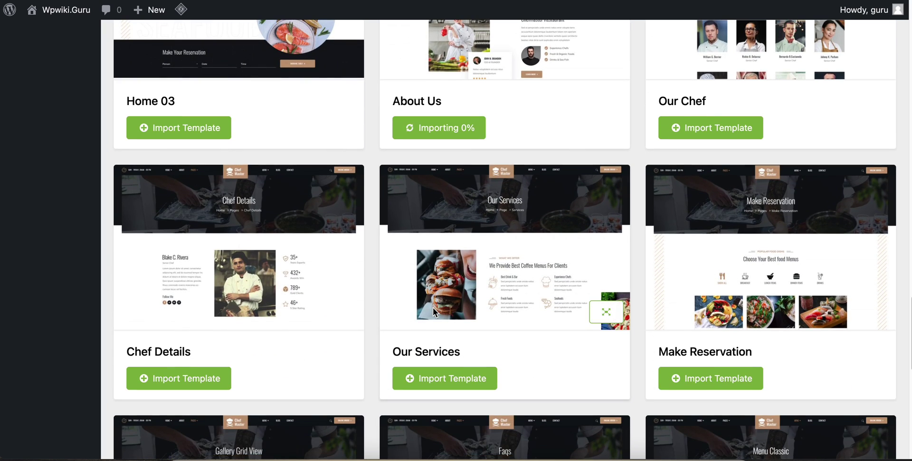
scroll(432, 308, "down", 6)
scroll(432, 307, "up", 6)
scroll(433, 308, "down", 6)
left_click(429, 369)
scroll(430, 368, "up", 20)
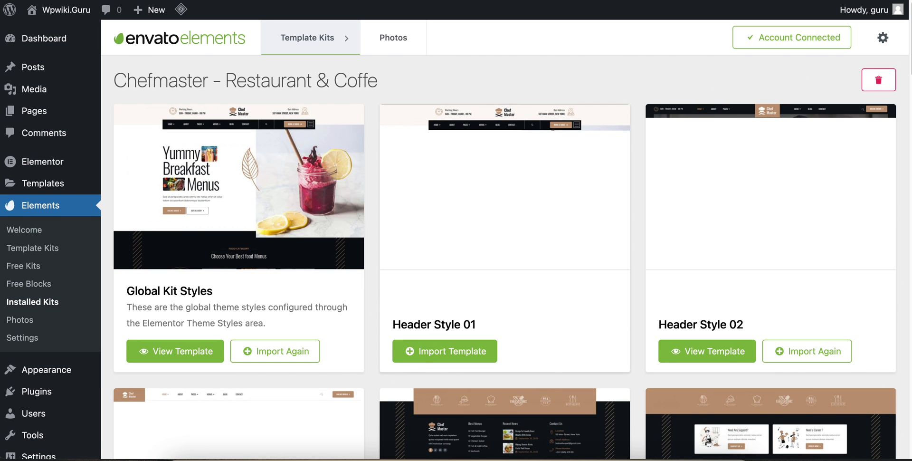
Open the Elementor Theme Builder in a new browser tab.
mouse_move(60, 189)
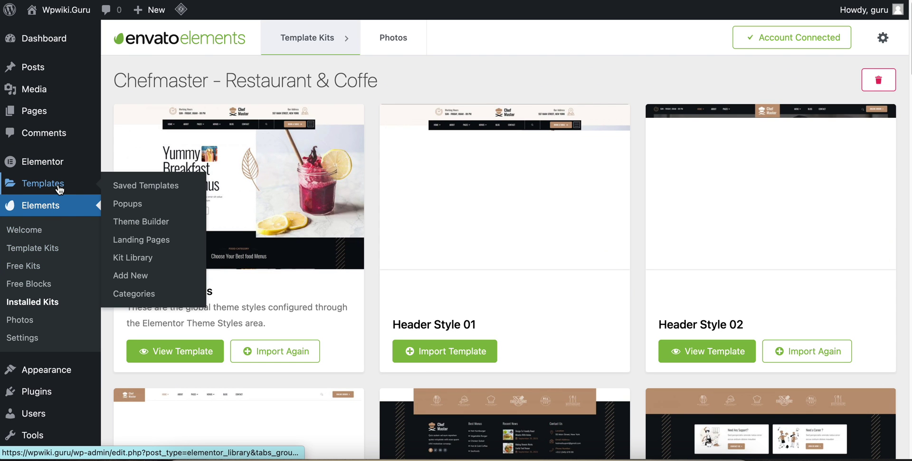
right_click(156, 226)
left_click(167, 232)
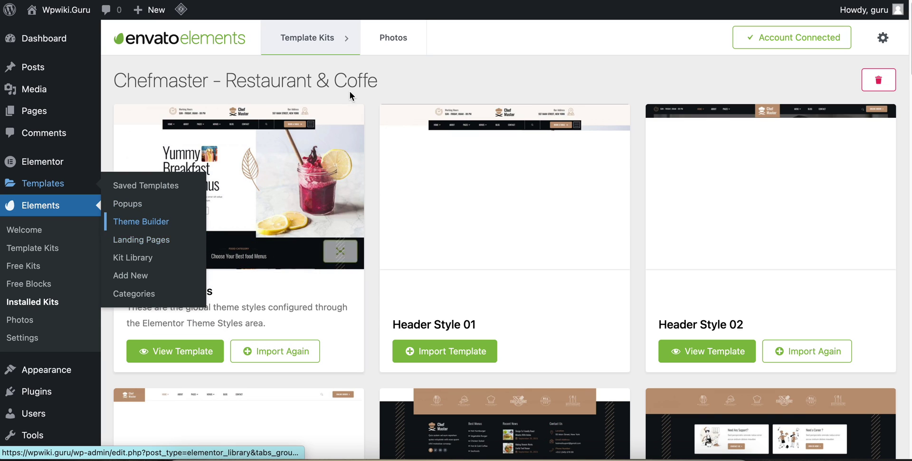
key("ctrl+Tab")
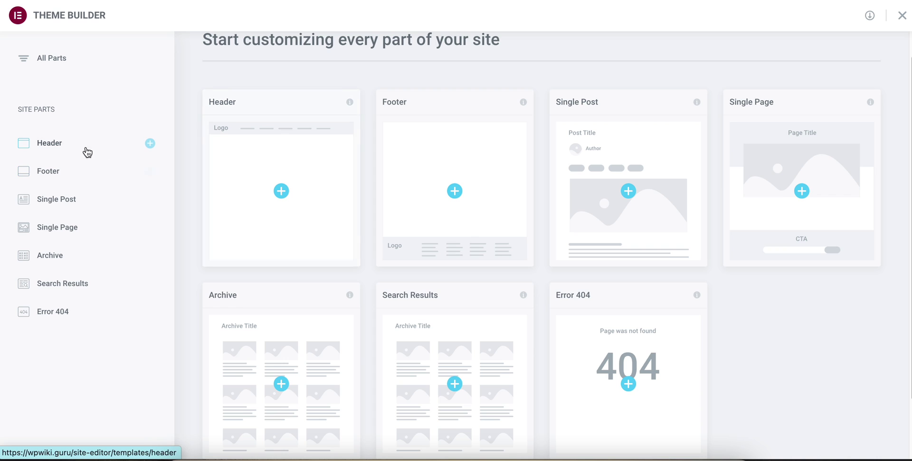
Create a new header template and insert the saved Header Style 02 design with its document settings.
left_click(32, 144)
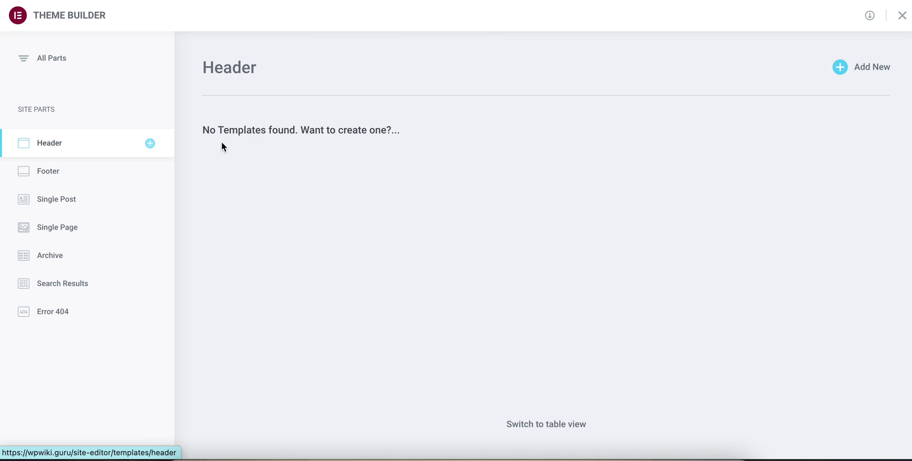
left_click(150, 144)
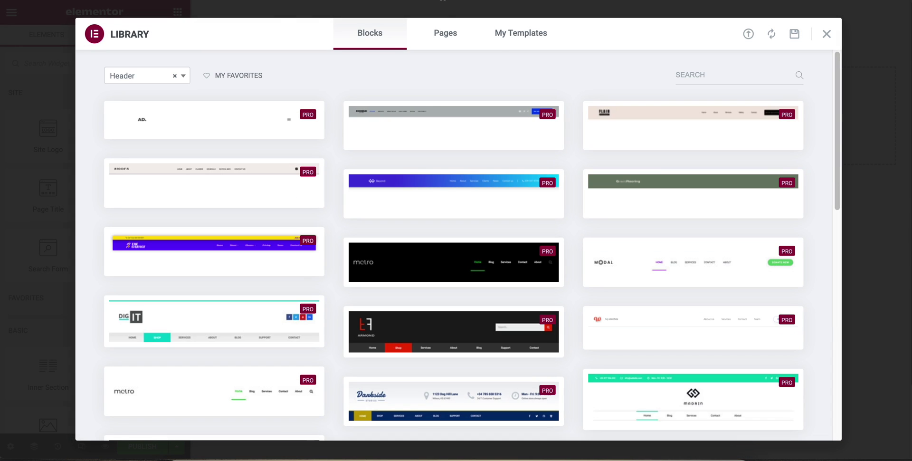
left_click(530, 32)
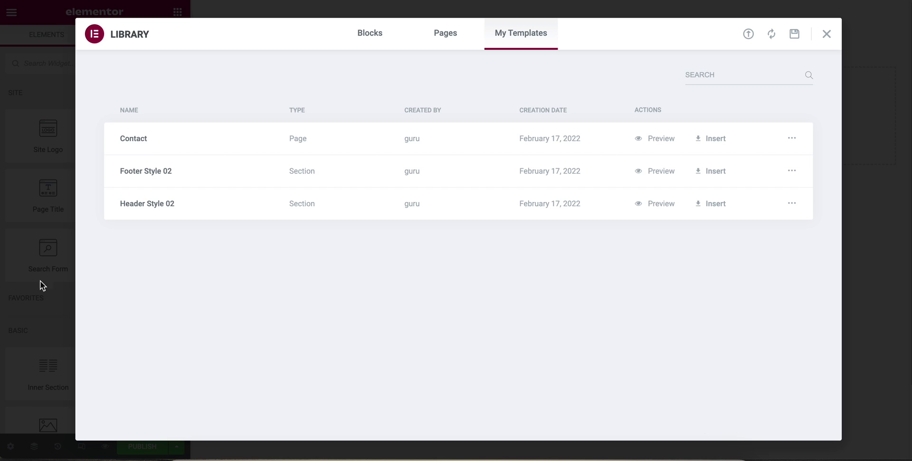
left_click(718, 204)
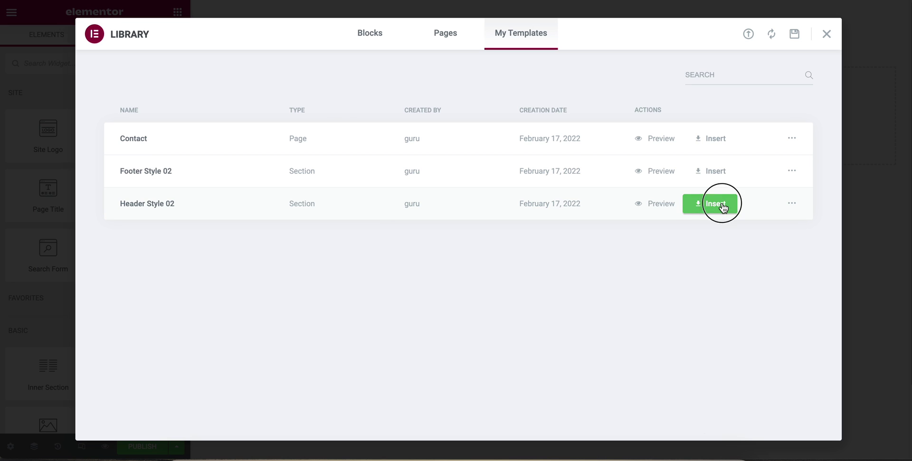
left_click(531, 276)
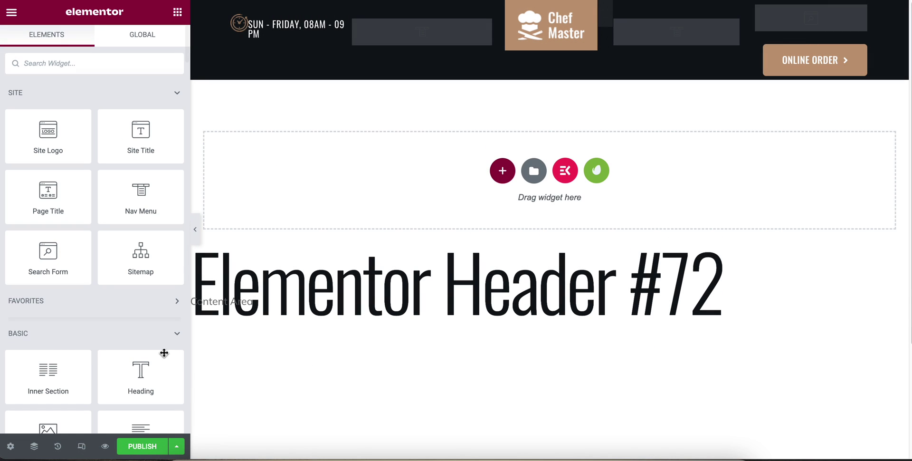
left_click(131, 447)
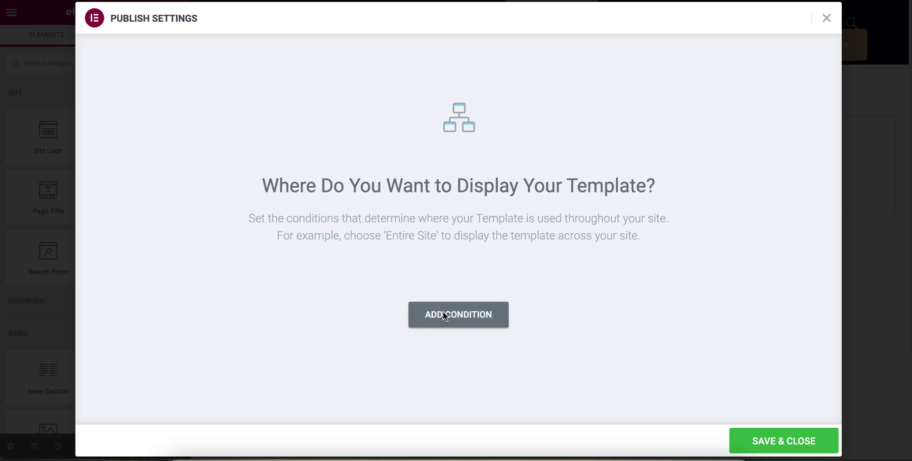
Publish the header with an Include > Entire Site condition and return to the Theme Builder.
left_click(442, 315)
left_click(817, 445)
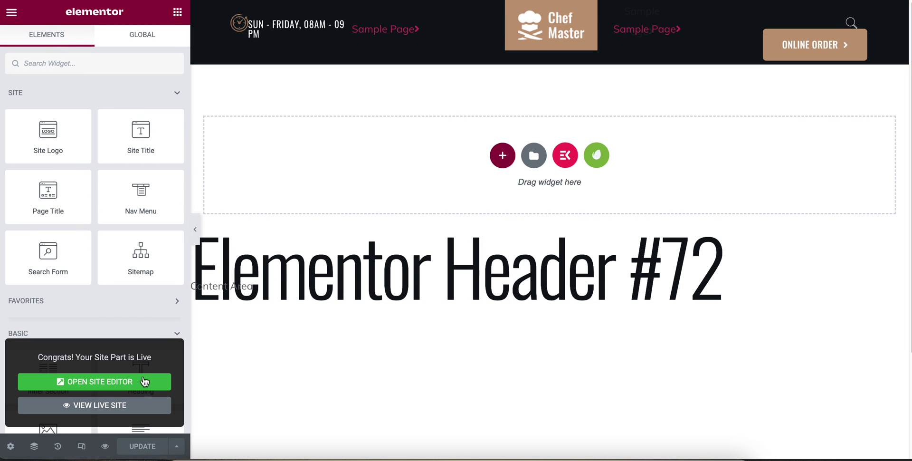
left_click(11, 12)
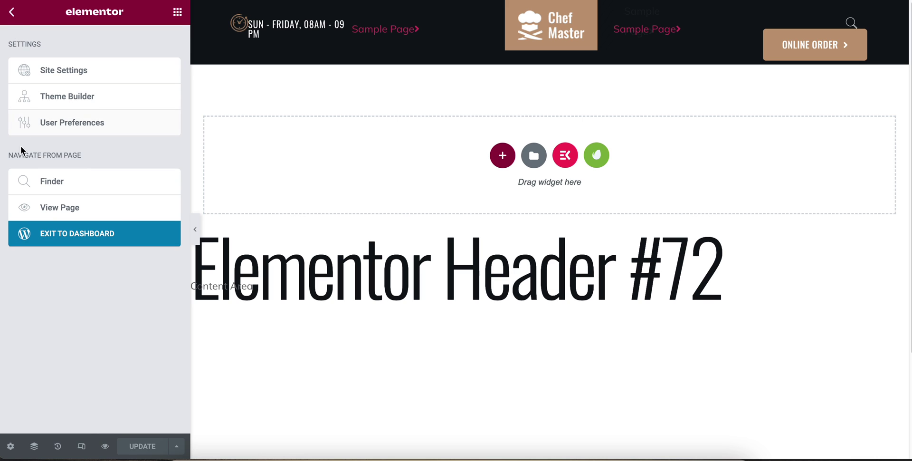
left_click(74, 95)
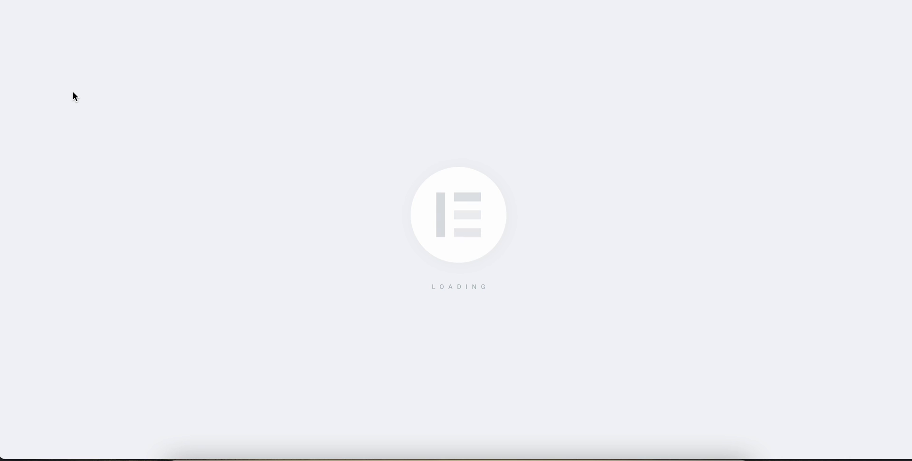
left_click(60, 169)
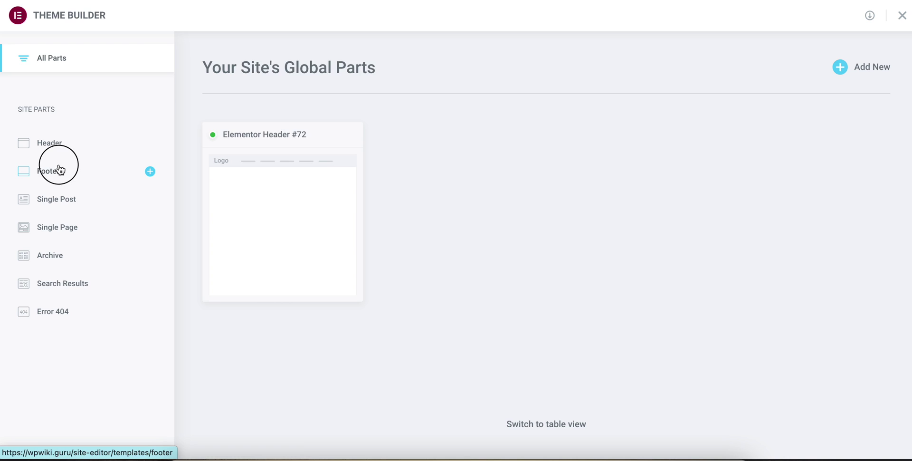
Create a new footer template filled with the saved Footer Style 02 design.
left_click(150, 172)
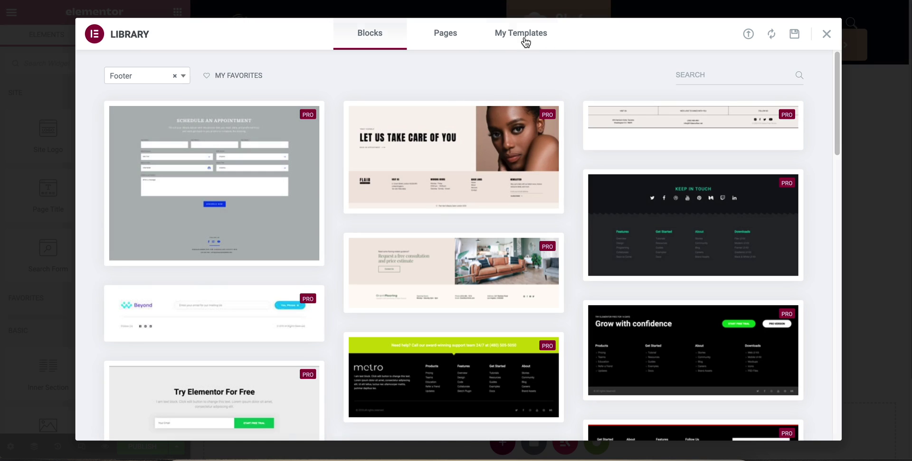
left_click(523, 36)
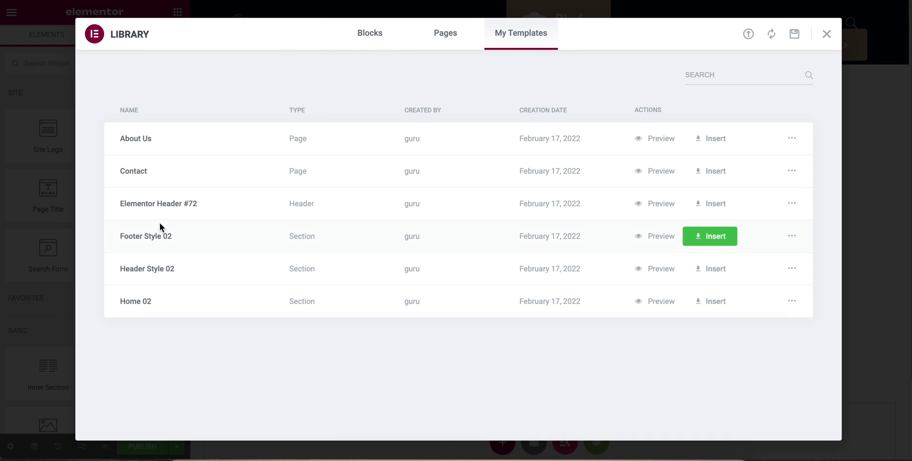
left_click(708, 236)
left_click(549, 270)
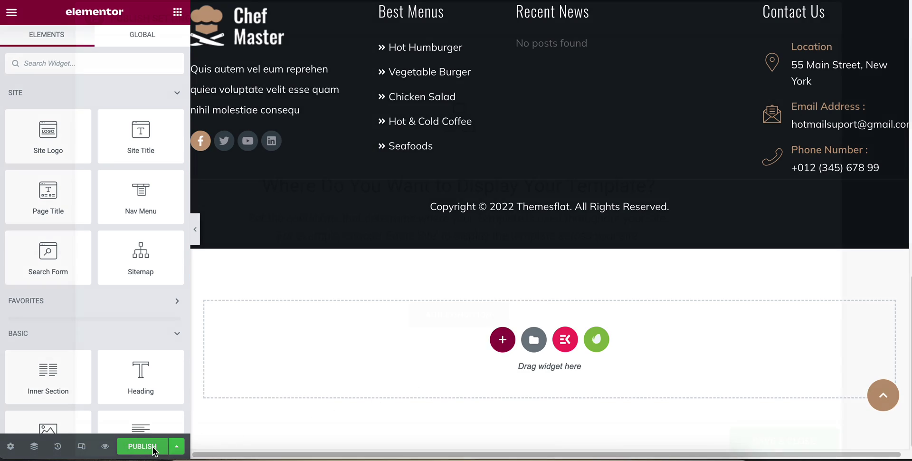
Publish the footer with an Include > Entire Site display condition.
left_click(153, 447)
left_click(489, 316)
left_click(777, 430)
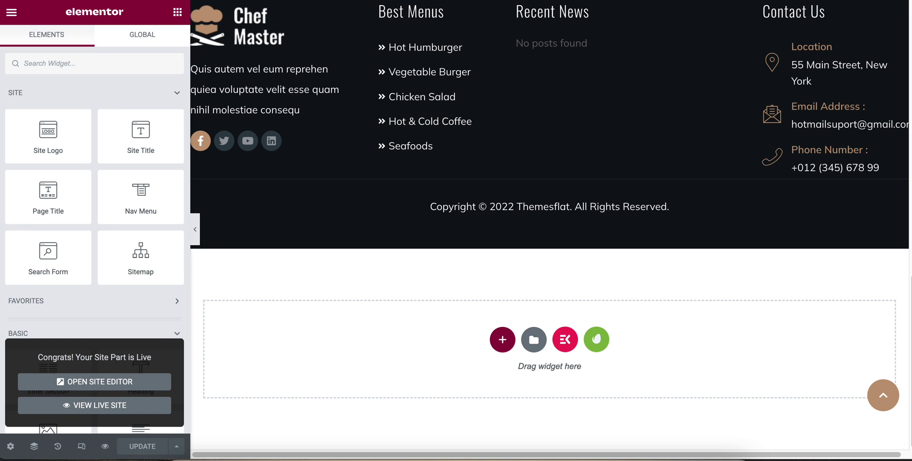
type("https://wpwiki.guru/wp-admin/")
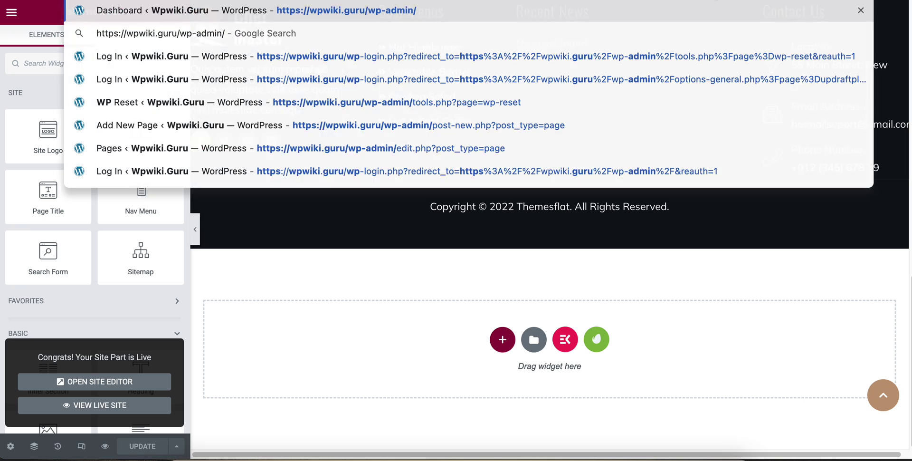
Load the WordPress admin and dismiss the MetForm Pro, cache and ElementsKit notices.
key("Return")
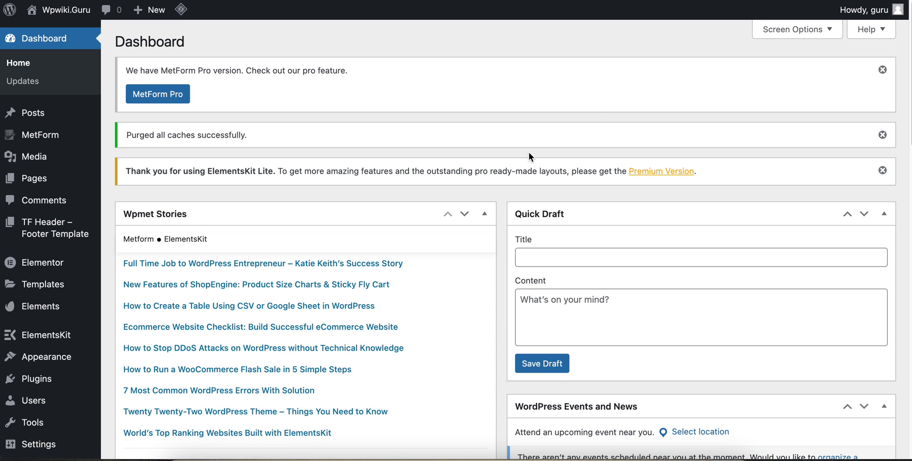
left_click(883, 70)
left_click(883, 69)
left_click(883, 70)
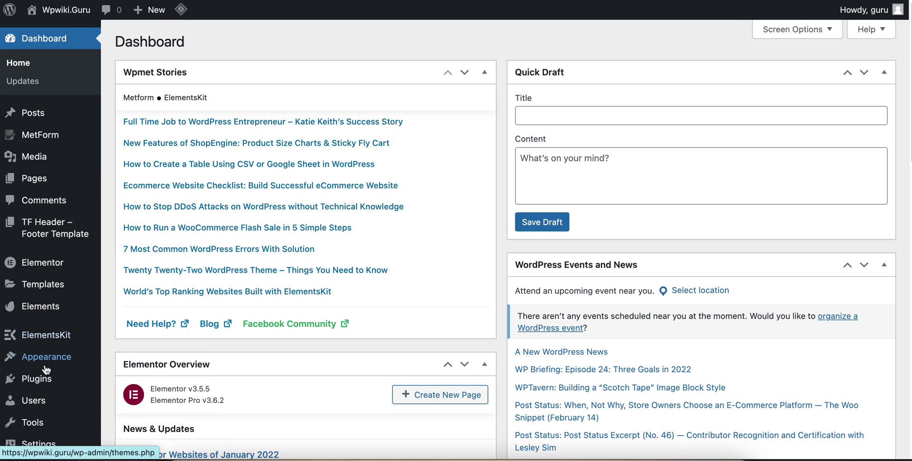
Create a new page titled 'Home' and open it in Elementor.
mouse_move(149, 9)
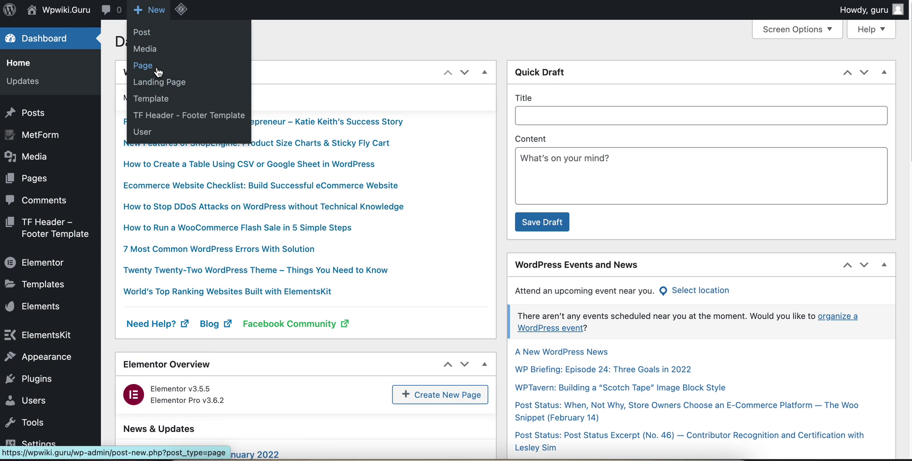
left_click(158, 70)
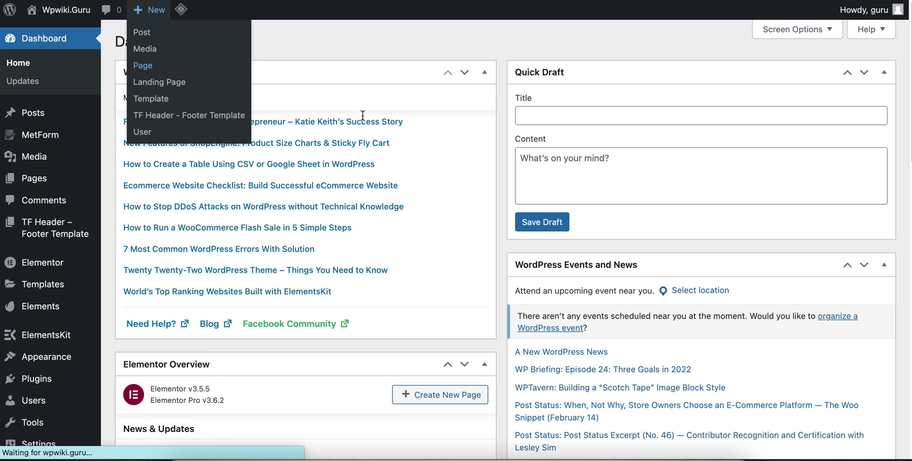
type("Home")
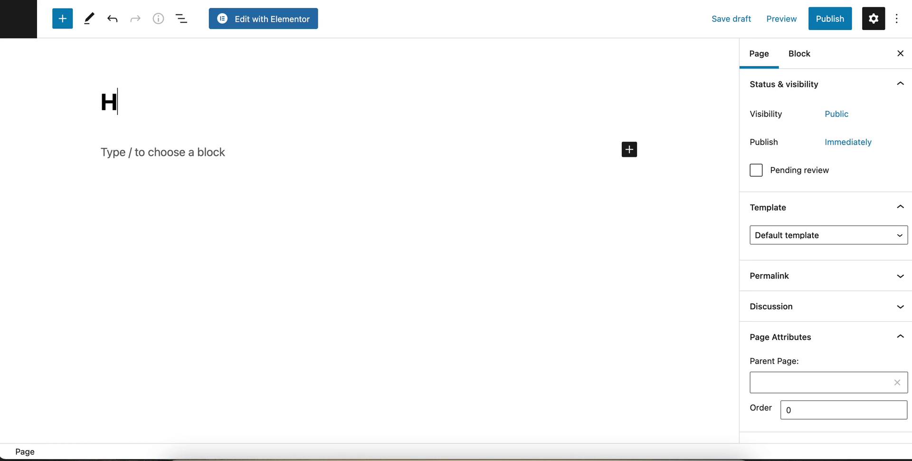
left_click(286, 18)
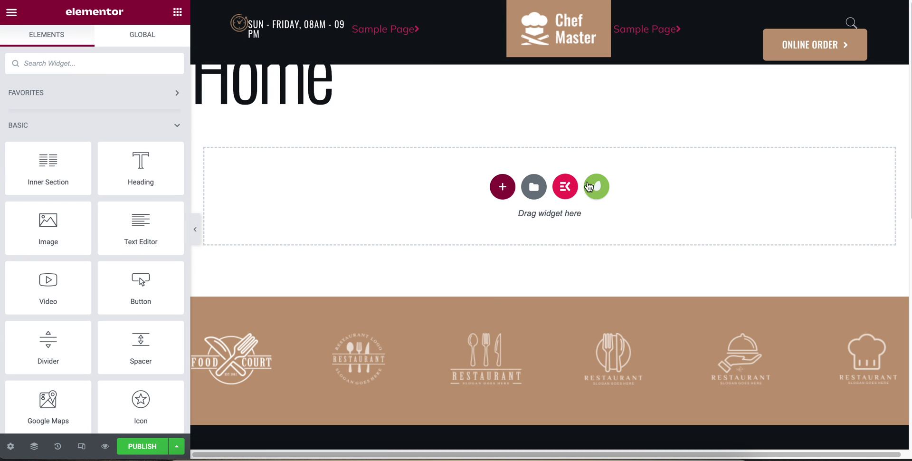
Insert the Home 02 template from the library's My Templates into the Home page.
left_click(533, 186)
left_click(518, 32)
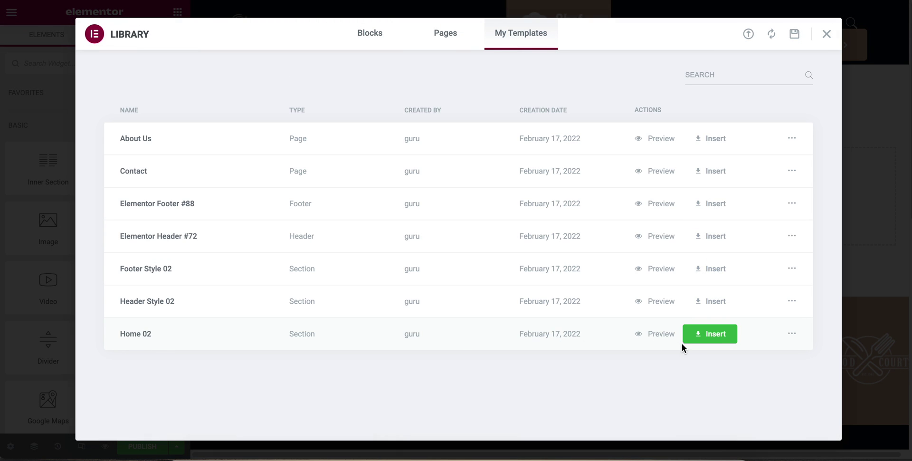
left_click(720, 332)
Accept the Home 02 document settings, publish the Home page and view it live.
left_click(526, 272)
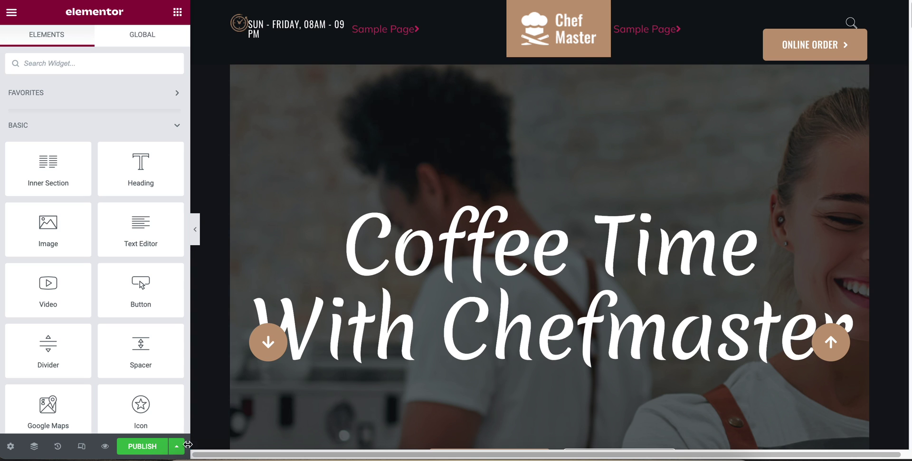
left_click(143, 448)
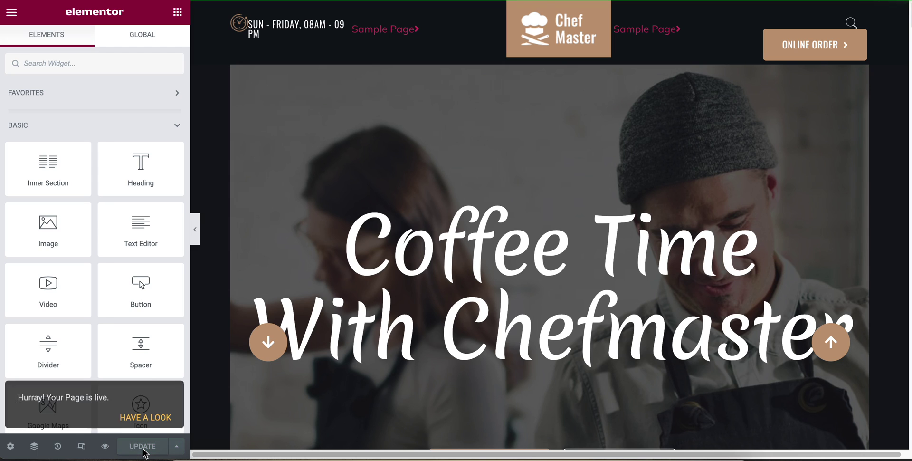
left_click(159, 411)
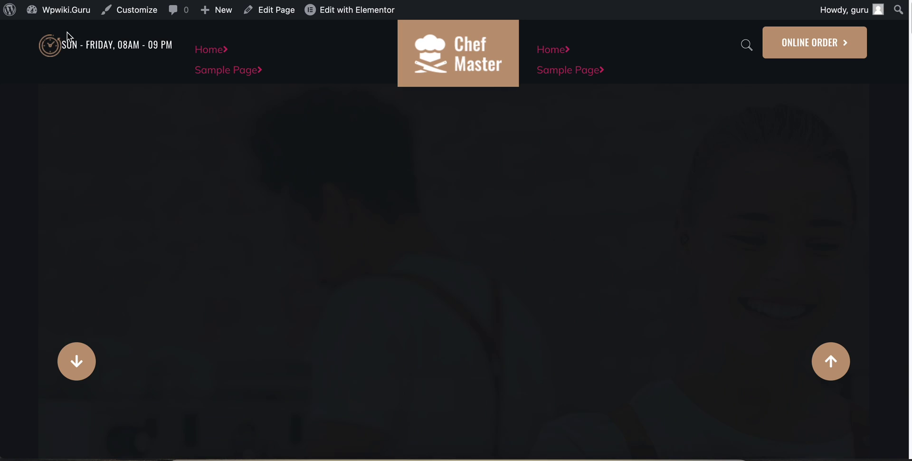
Go from the live Home page to the WordPress Dashboard, pointing to Settings > Reading.
mouse_move(66, 14)
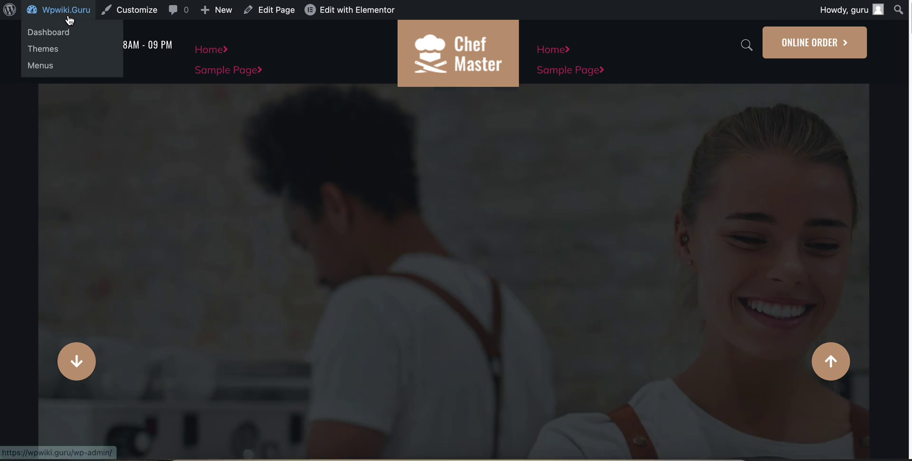
left_click(61, 41)
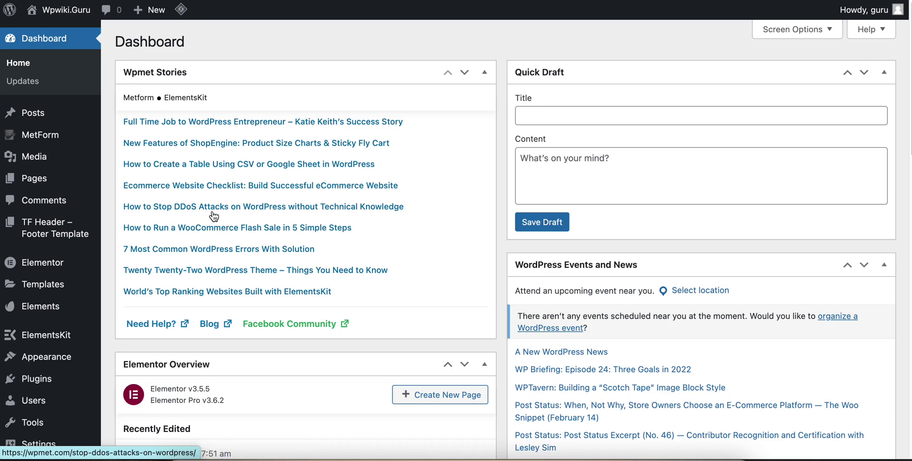
scroll(218, 209, "down", 3)
mouse_move(32, 390)
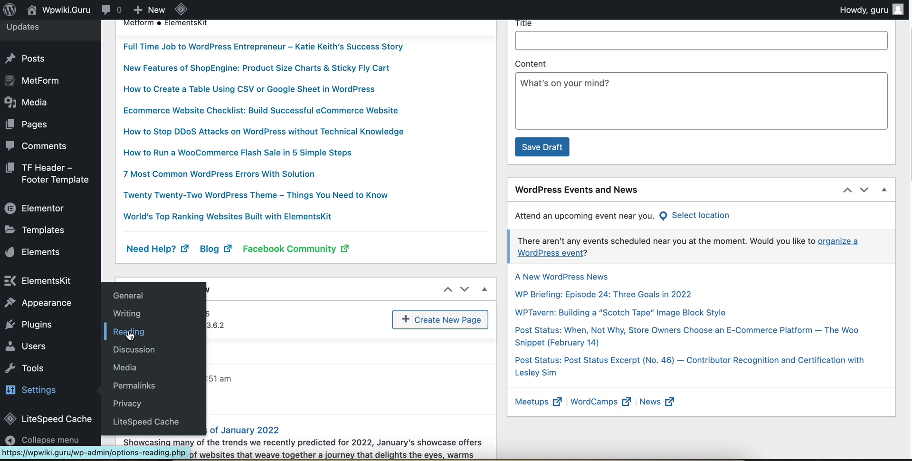
scroll(128, 331, "up", 3)
Set Home as the static homepage in Reading Settings, save, and view the front page.
left_click(261, 97)
left_click(347, 129)
left_click(343, 142)
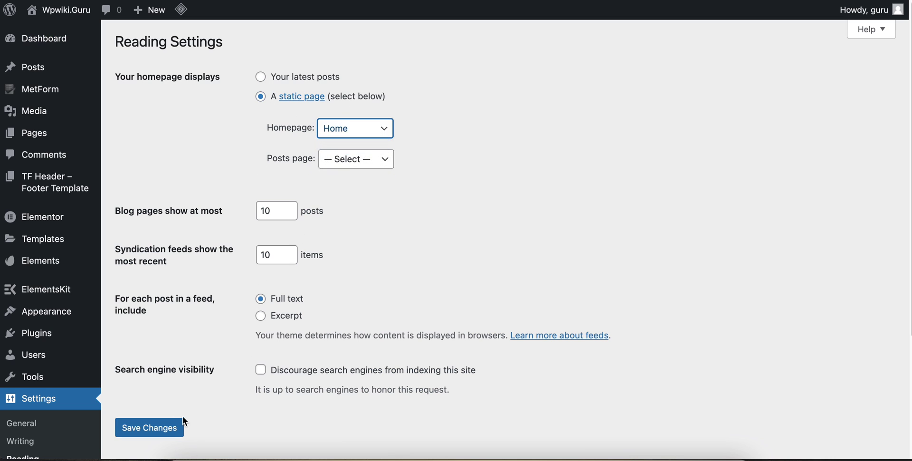
left_click(165, 429)
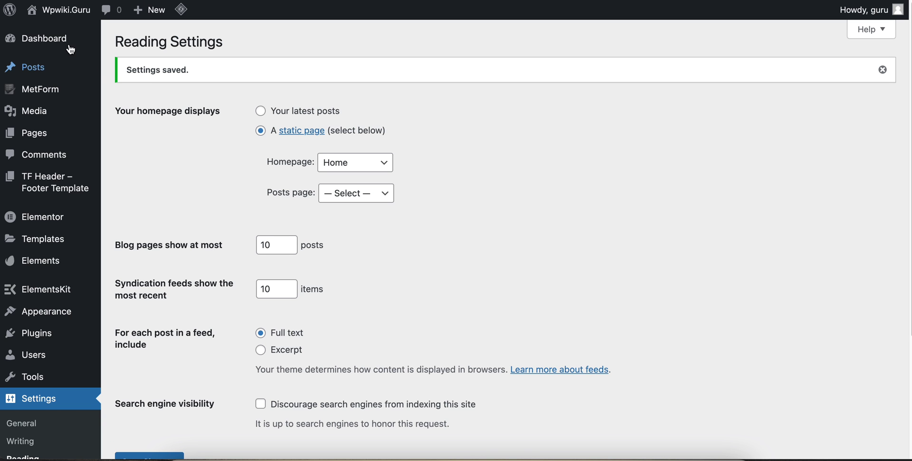
left_click(77, 13)
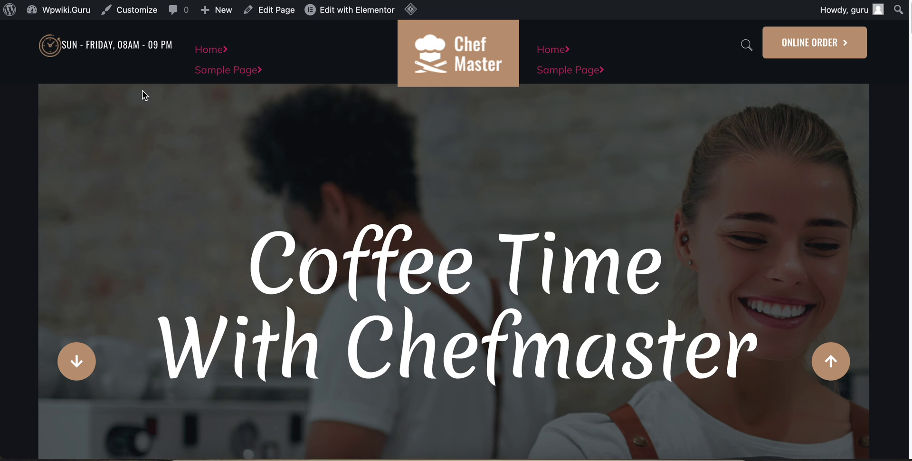
left_click(74, 15)
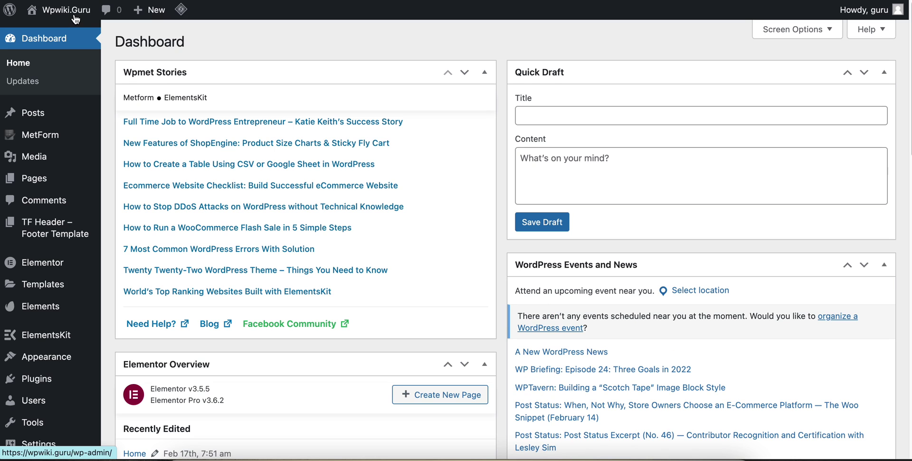
Create a new page titled 'About' and open it in Elementor.
mouse_move(150, 11)
left_click(167, 72)
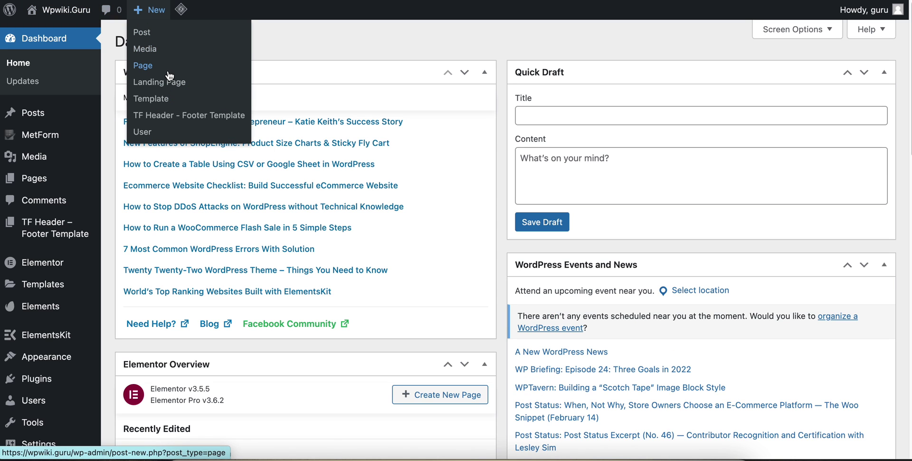
type("About")
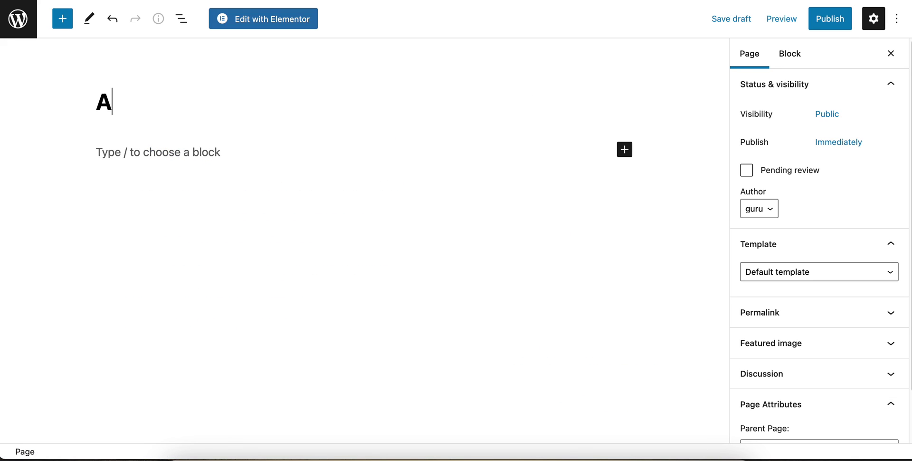
left_click(256, 19)
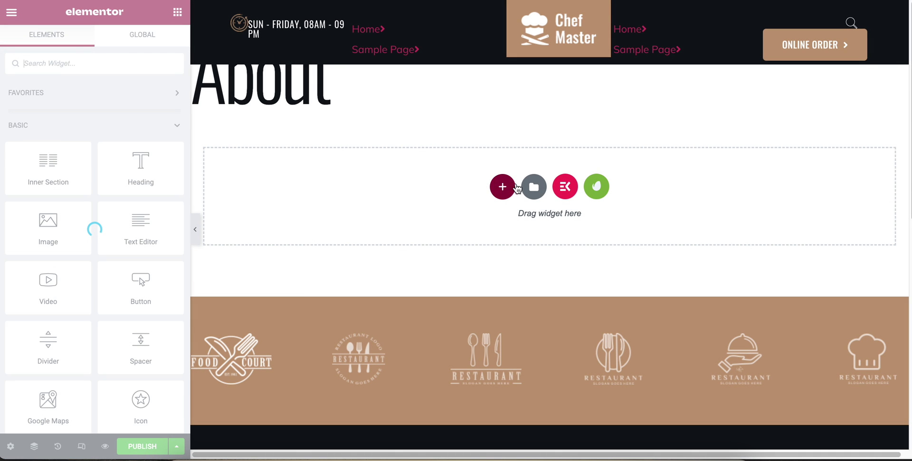
Insert the saved About Us template, including its document settings.
left_click(537, 186)
left_click(540, 35)
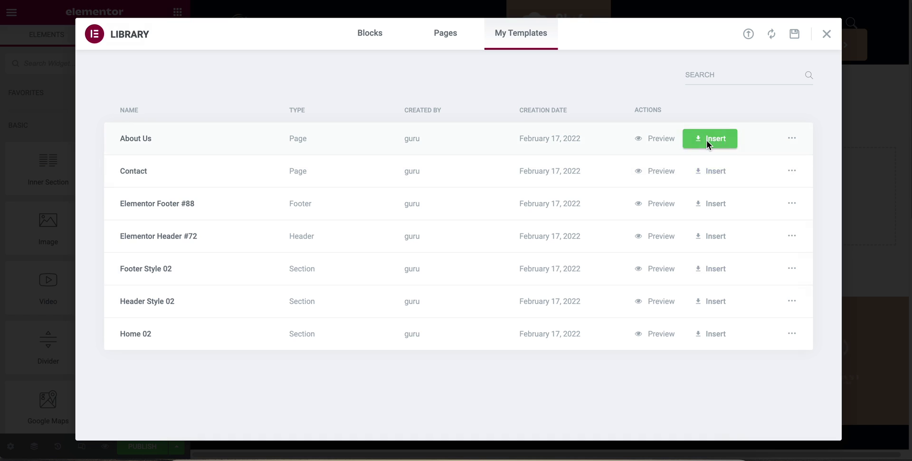
left_click(708, 145)
left_click(526, 267)
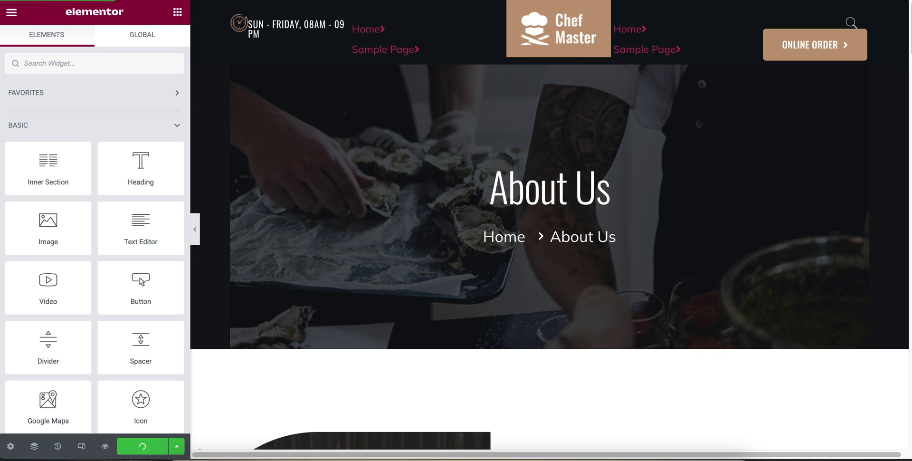
Stay in the editor while it saves, then view the published About page live.
key("super+l")
type("https://wpwiki.guru/wp-admin")
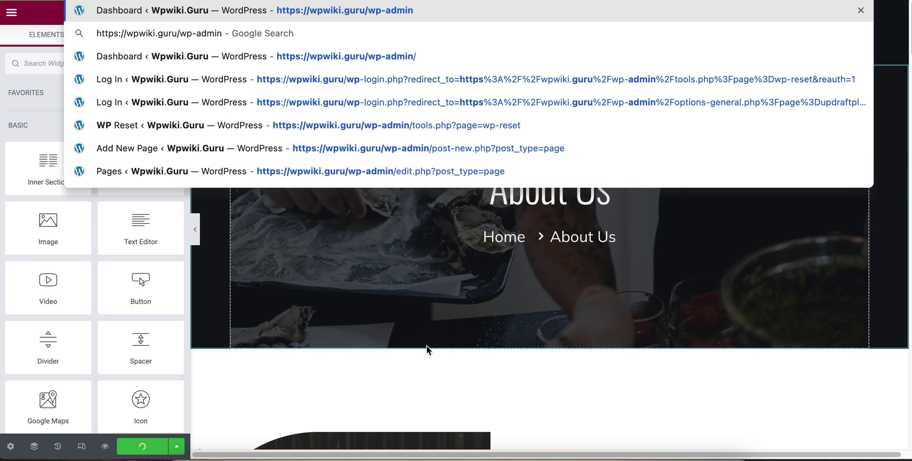
key("Escape")
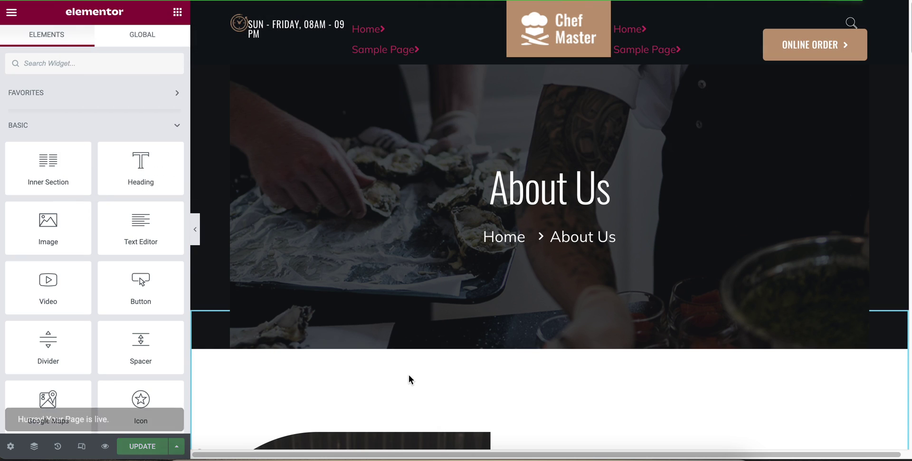
left_click(152, 411)
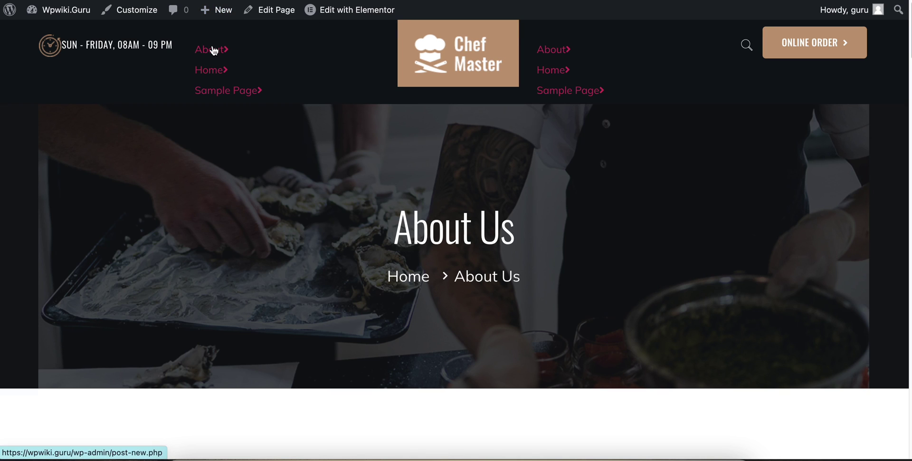
Create a new page titled 'Contact' with a capital C and open it in Elementor.
mouse_move(217, 12)
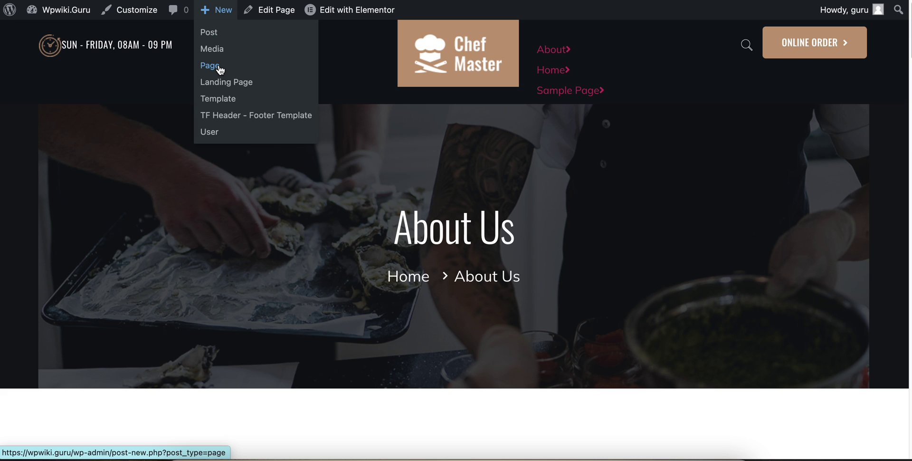
left_click(220, 70)
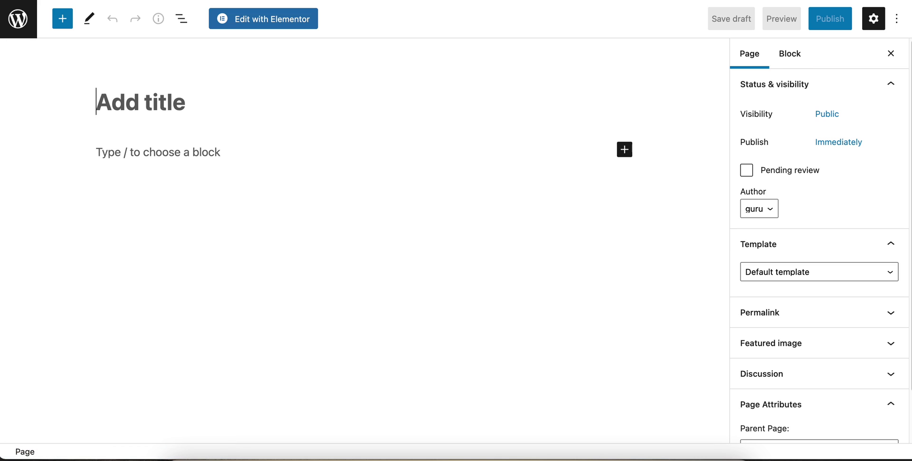
type("contac")
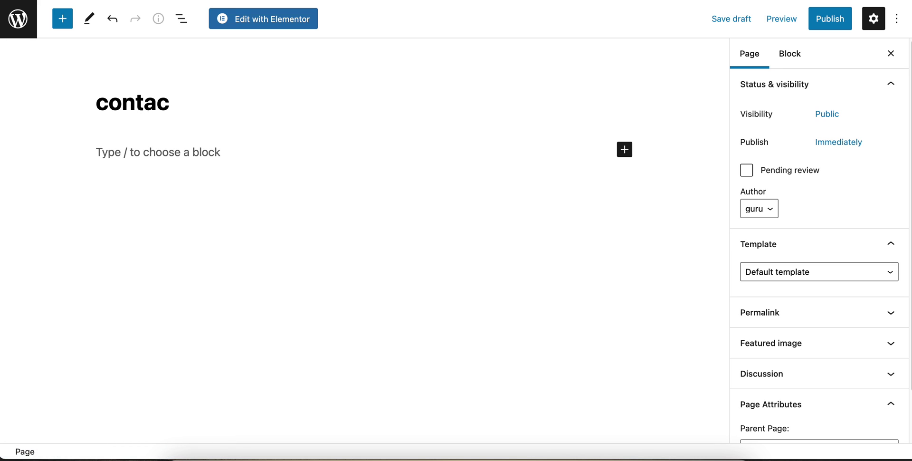
type("t")
left_click_drag(105, 105, 85, 101)
type("C")
left_click(259, 26)
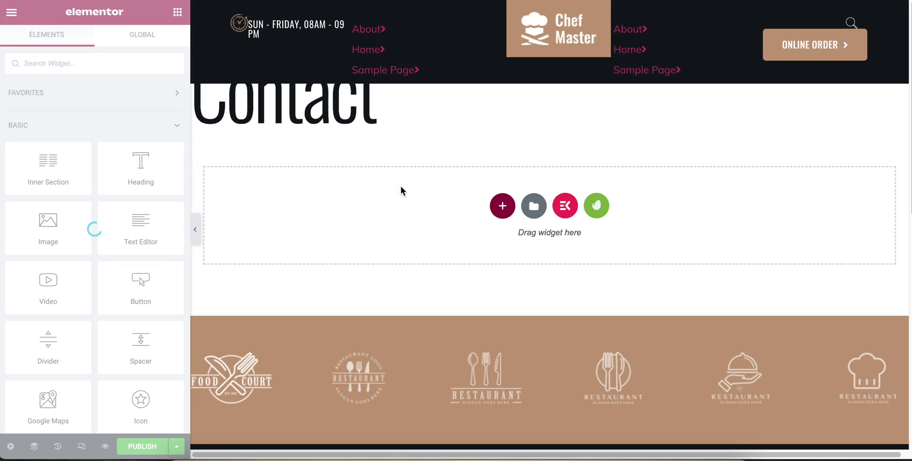
Insert the saved Contact template from My Templates, including its document settings.
left_click(526, 208)
left_click(530, 46)
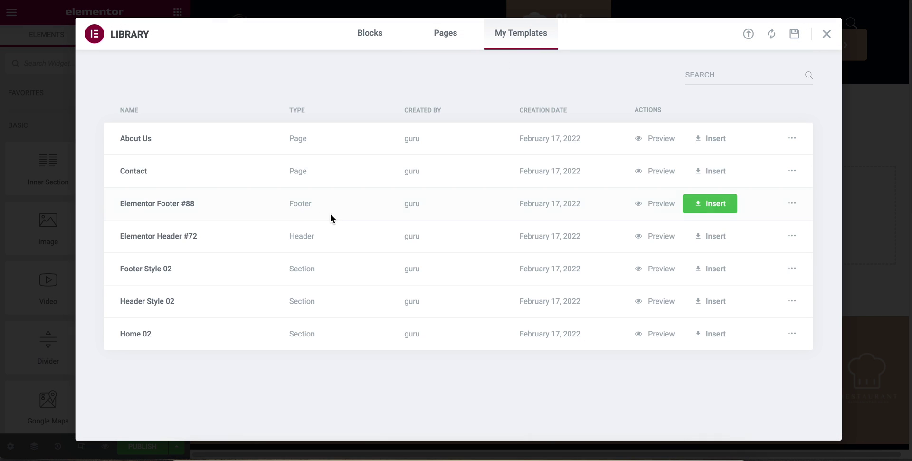
left_click(695, 171)
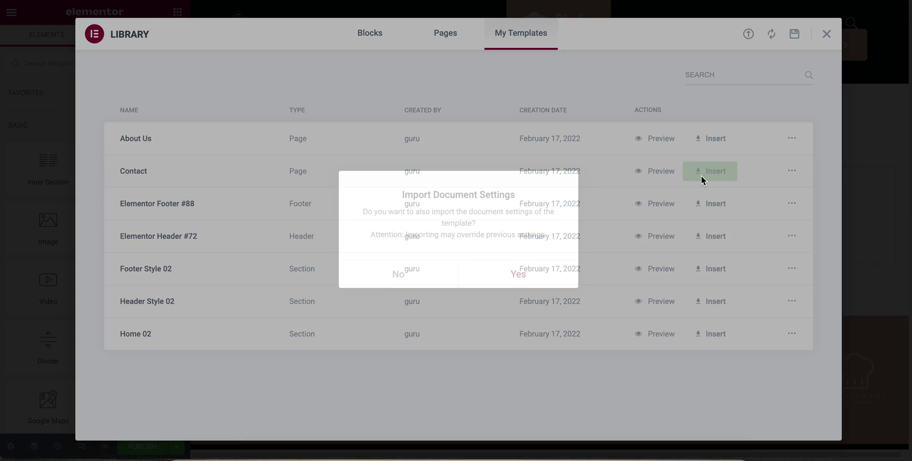
left_click(535, 274)
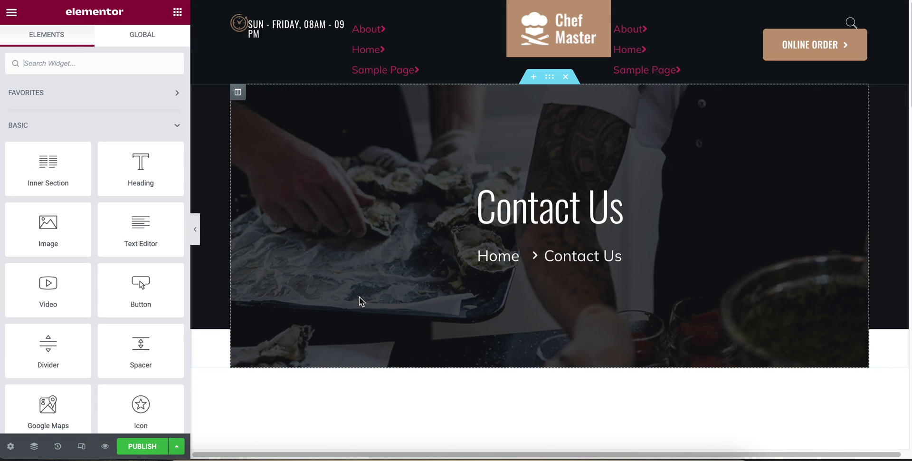
Publish the Contact page and view it live.
left_click(160, 446)
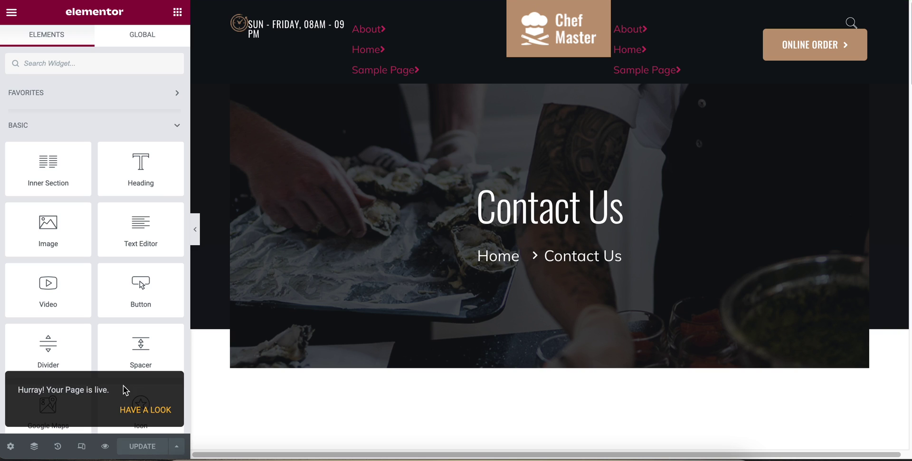
left_click(127, 408)
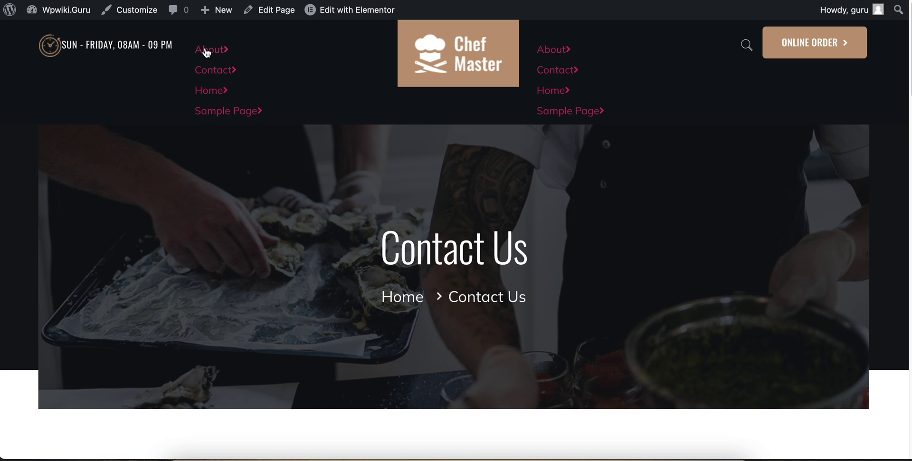
mouse_move(71, 10)
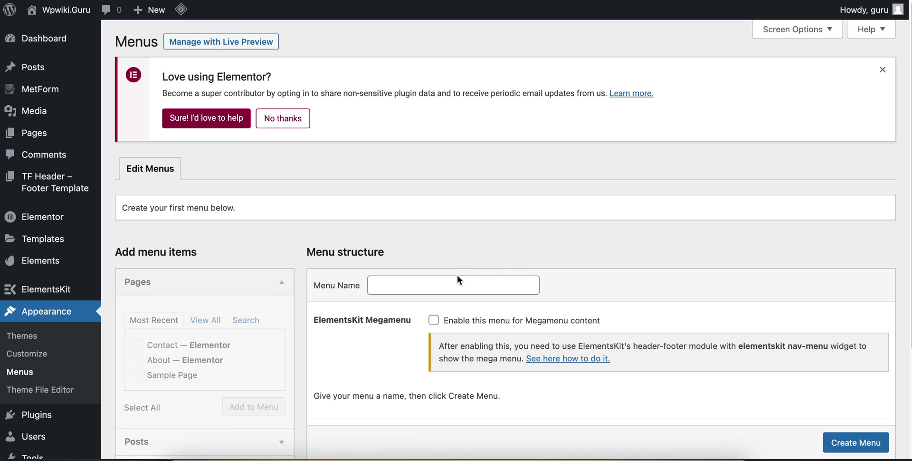
Create a new menu named 'main' assigned to the Header location.
left_click(455, 284)
left_click(504, 319)
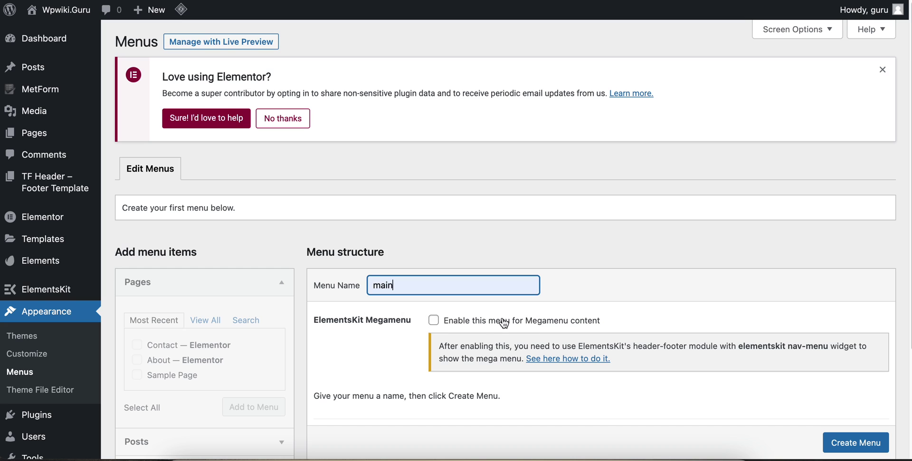
scroll(516, 316, "down", 3)
left_click(449, 342)
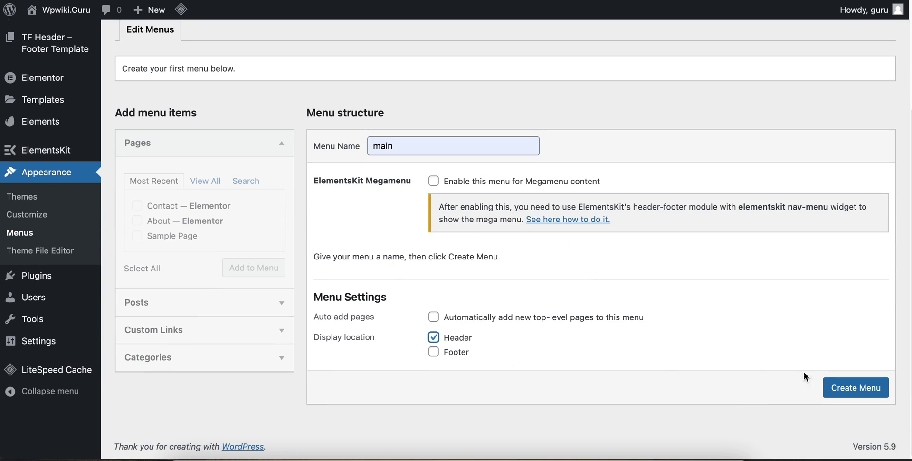
left_click(836, 386)
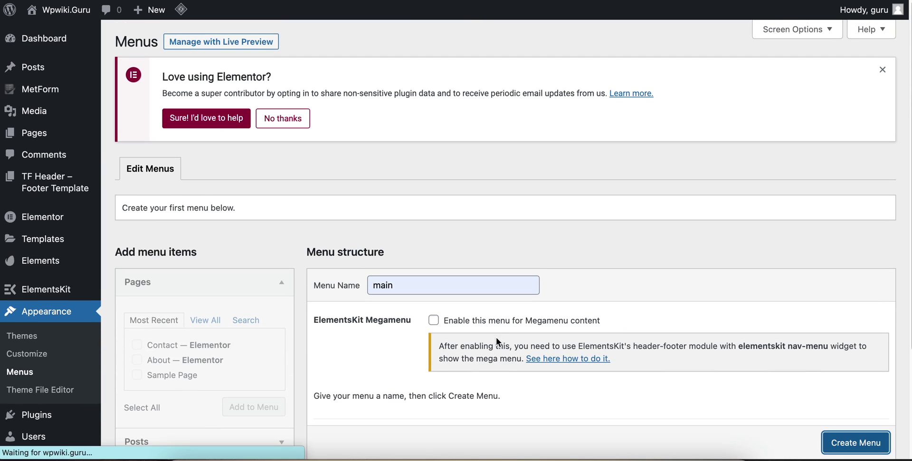
Add the Home, About and Contact pages to the main menu and save it.
scroll(242, 309, "down", 1)
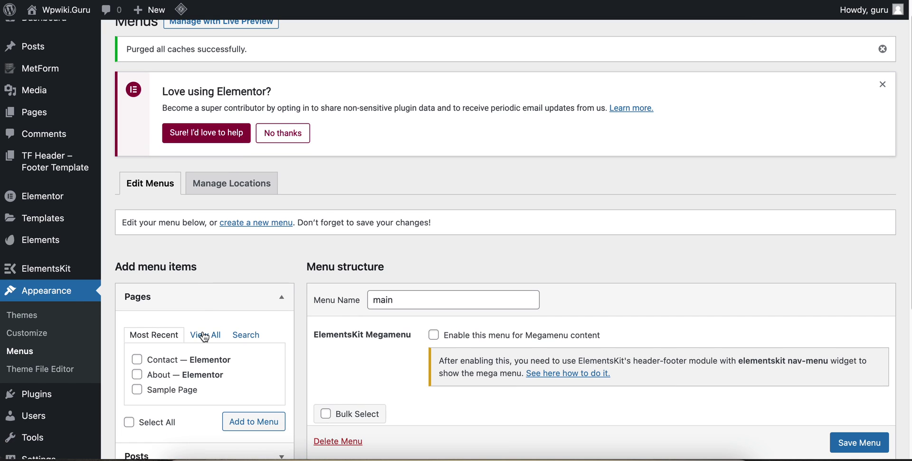
left_click(204, 337)
scroll(255, 229, "down", 5)
left_click(202, 111)
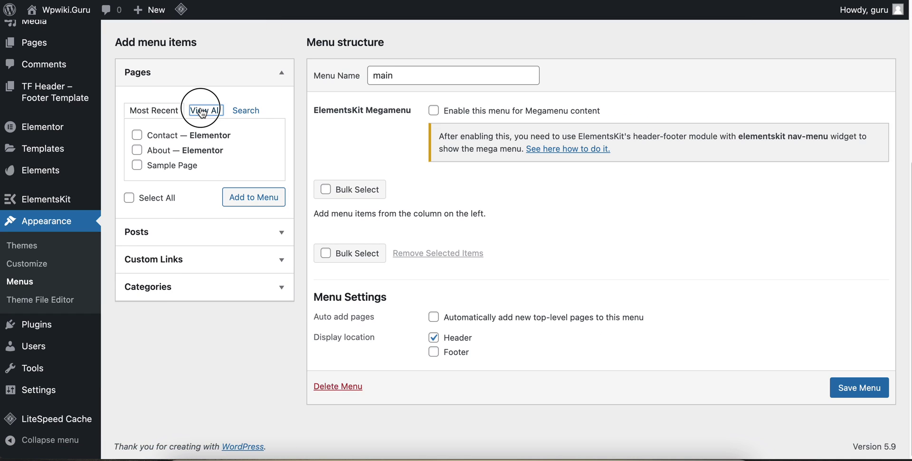
left_click(162, 135)
left_click(164, 150)
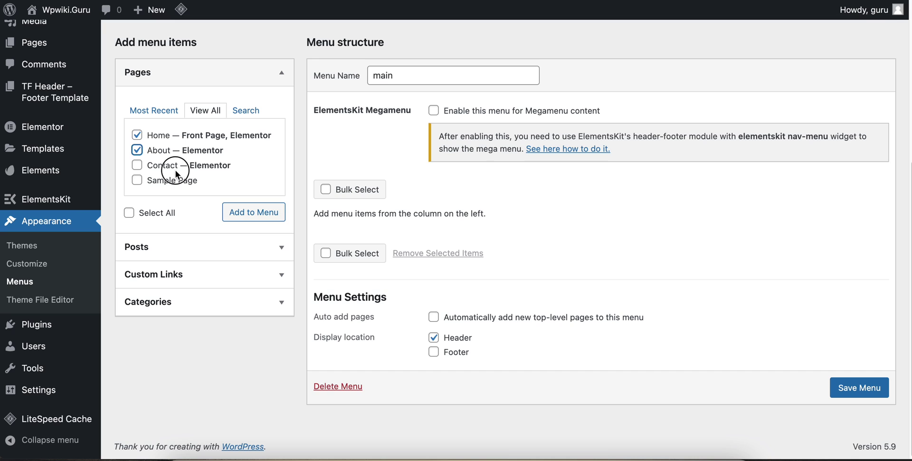
left_click(254, 212)
left_click(172, 170)
left_click(254, 212)
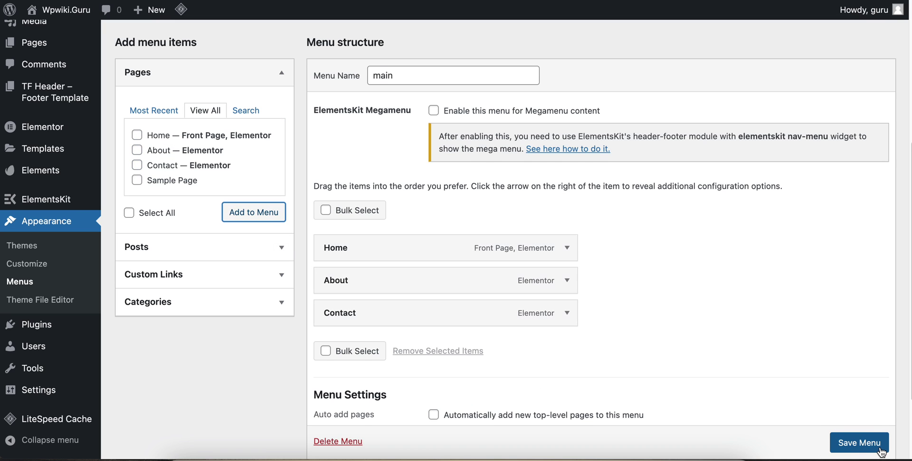
scroll(883, 452, "down", 1)
left_click(879, 442)
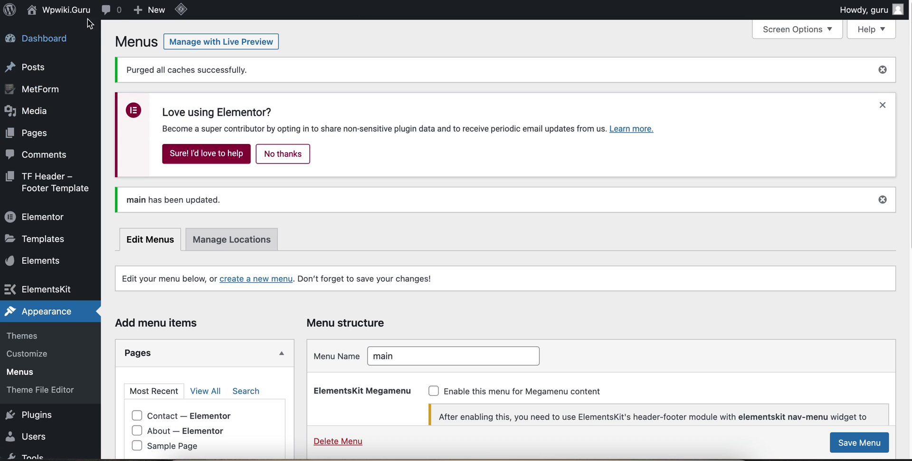
Open the live site and scroll through the Chefmaster home page.
mouse_move(75, 12)
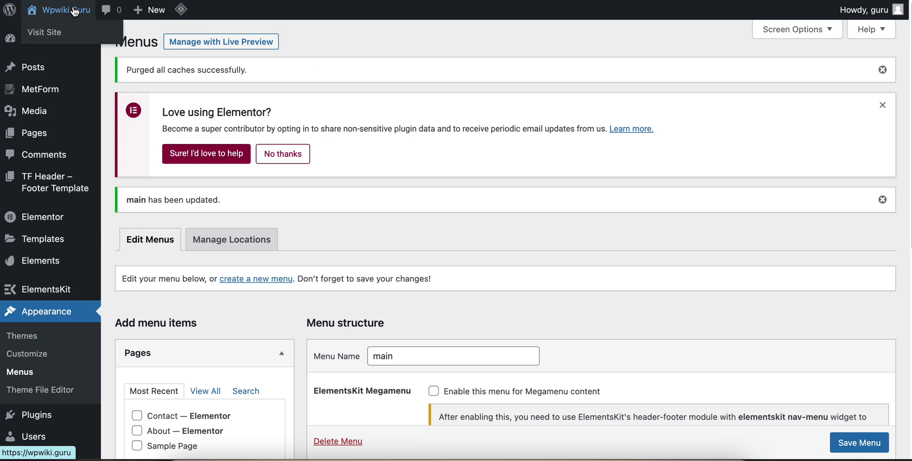
left_click(75, 12)
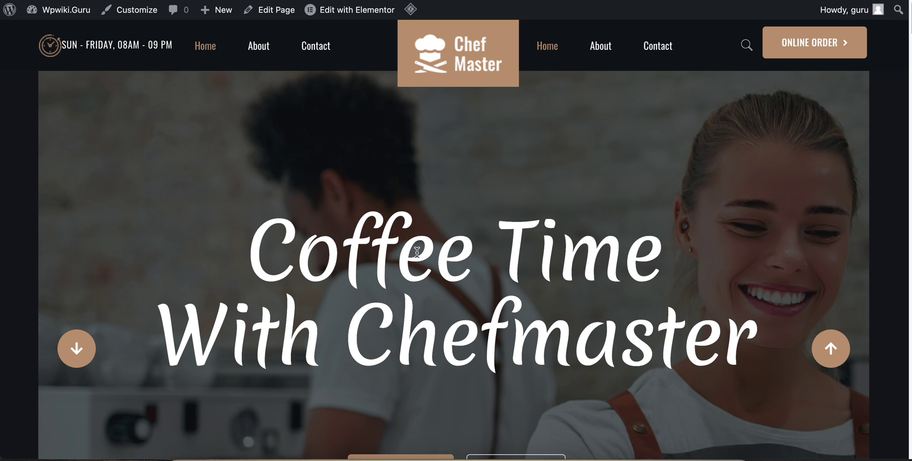
scroll(417, 252, "down", 10)
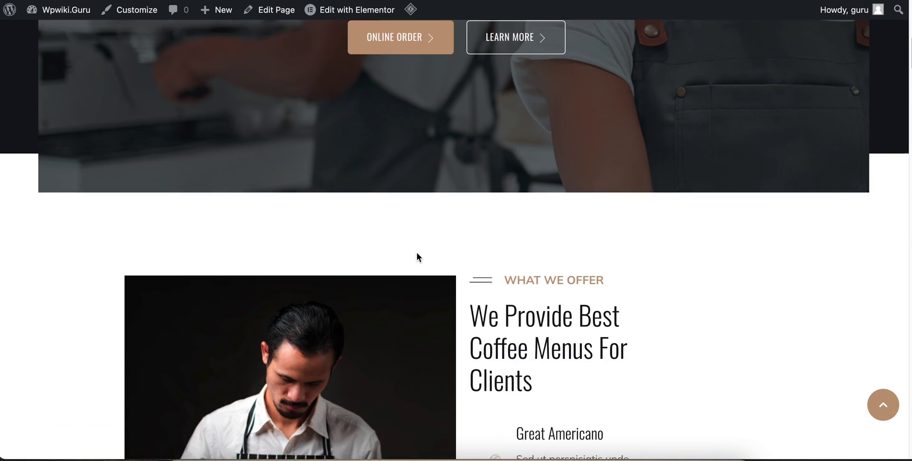
scroll(418, 252, "down", 15)
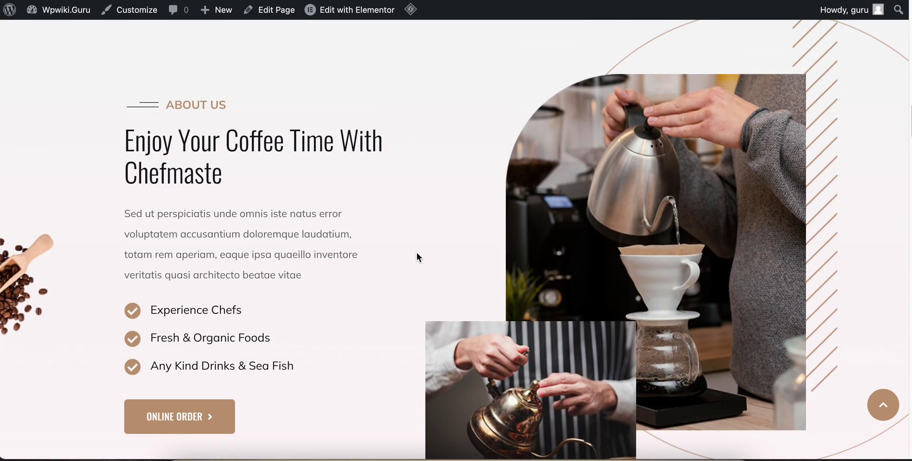
scroll(417, 253, "down", 10)
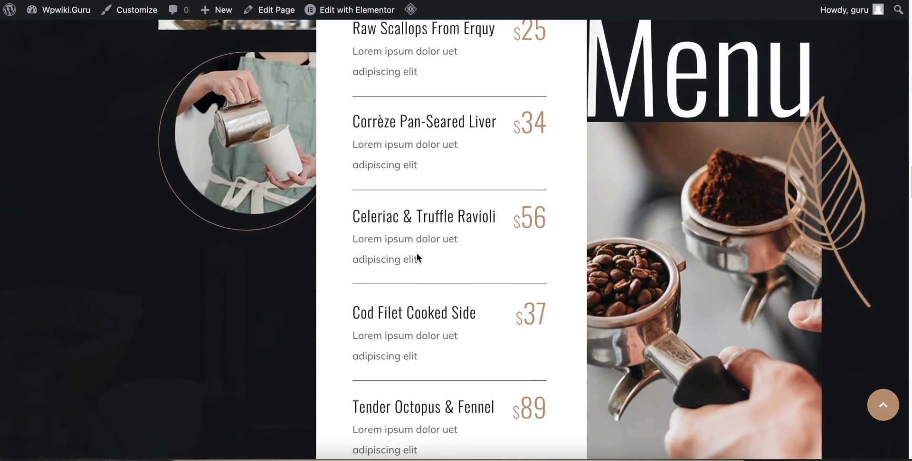
scroll(417, 256, "down", 15)
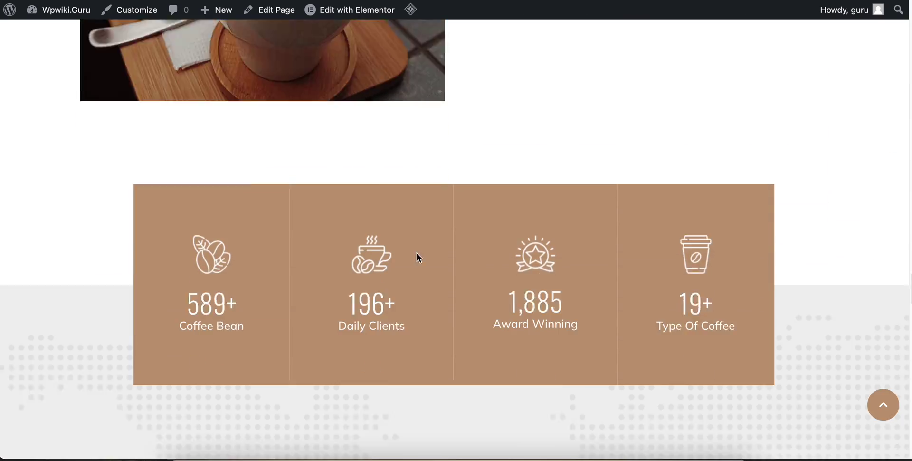
scroll(417, 253, "down", 20)
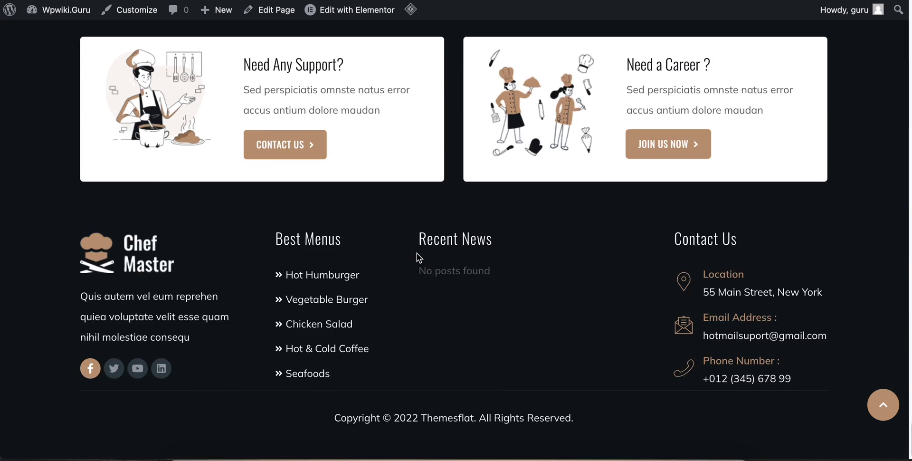
scroll(418, 266, "up", 20)
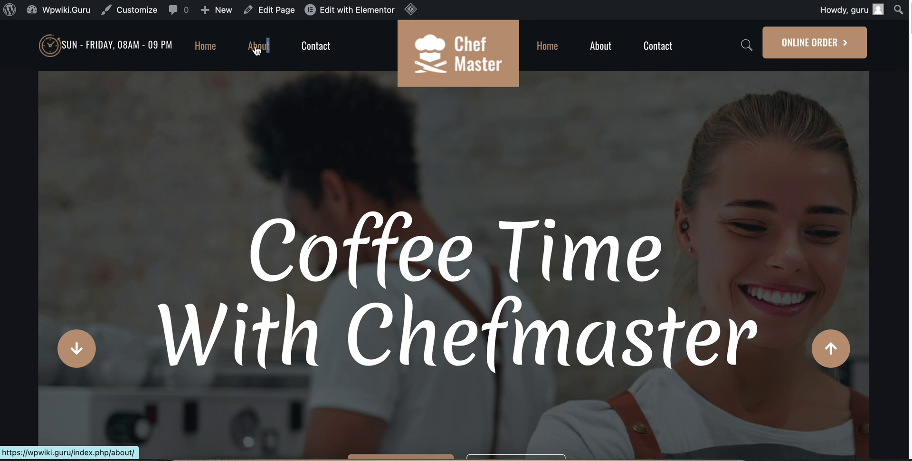
Follow the header's About link and scroll through the About Us page.
left_click(268, 47)
scroll(275, 273, "down", 9)
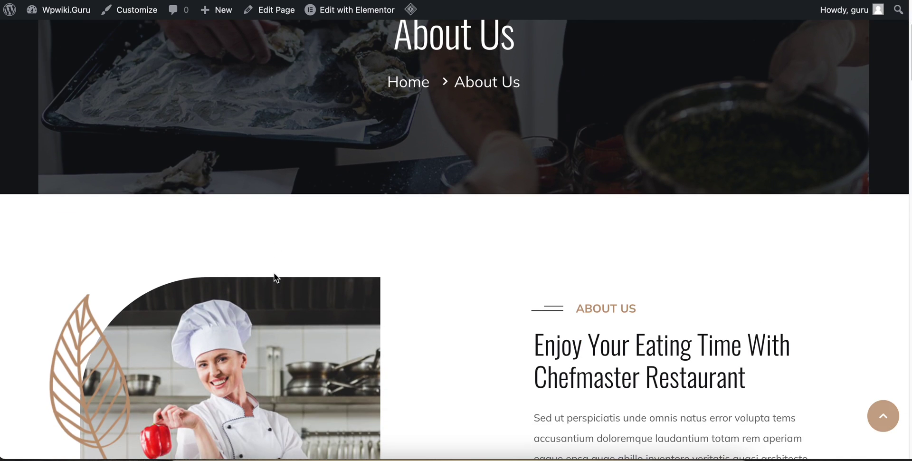
scroll(274, 274, "down", 15)
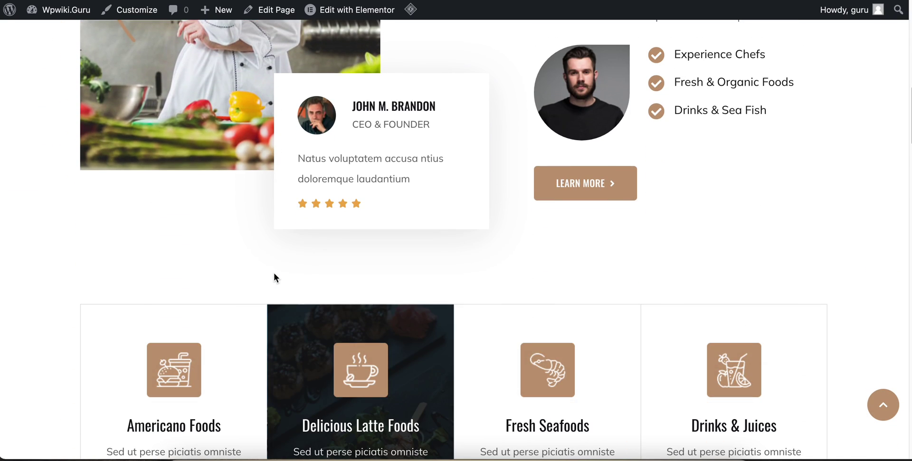
scroll(274, 275, "down", 15)
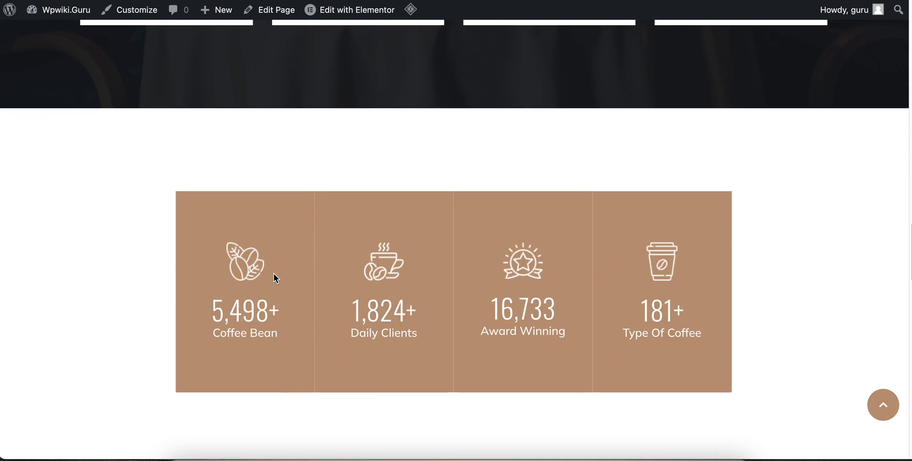
scroll(274, 278, "down", 3)
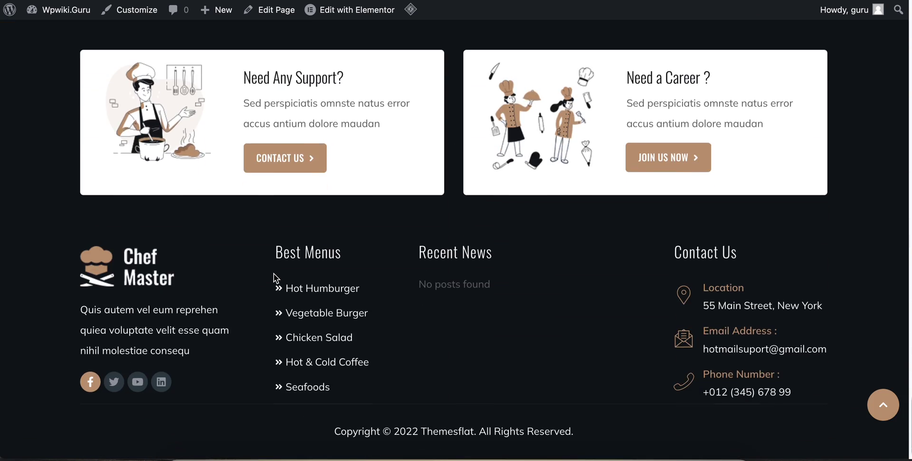
key("Home")
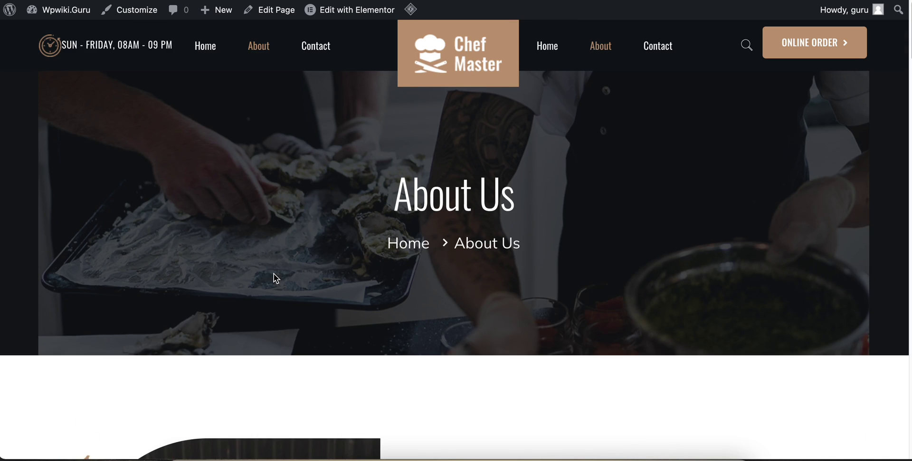
Go to the Contact page from the header, then return to Home.
left_click(311, 51)
scroll(291, 302, "down", 8)
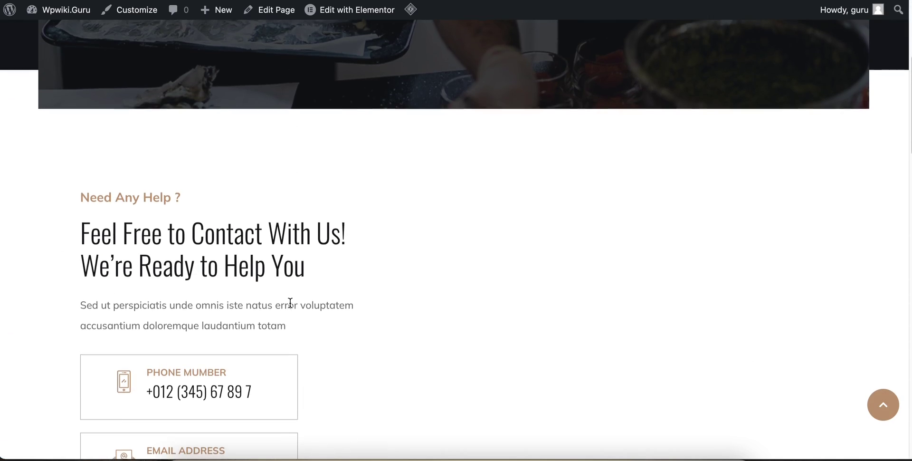
scroll(290, 303, "down", 15)
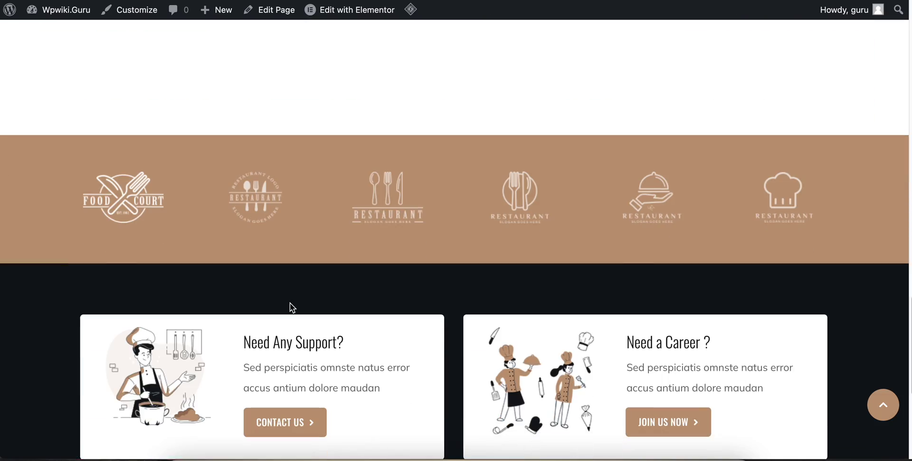
scroll(292, 306, "up", 20)
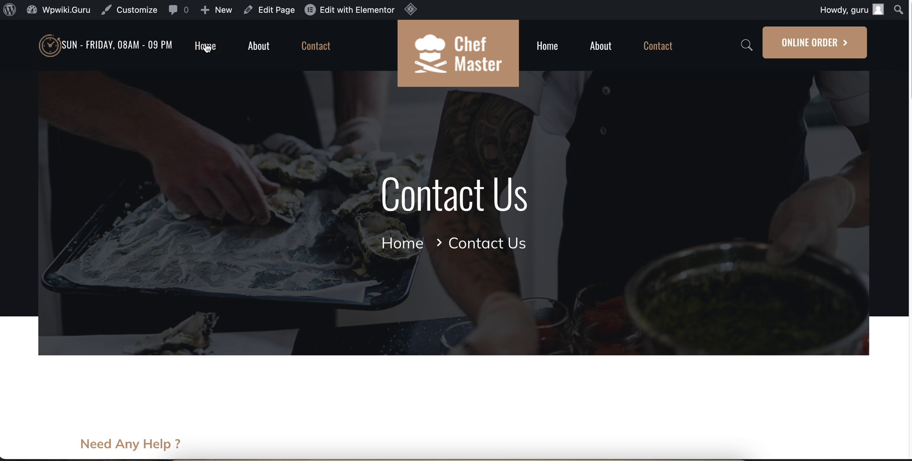
left_click(206, 46)
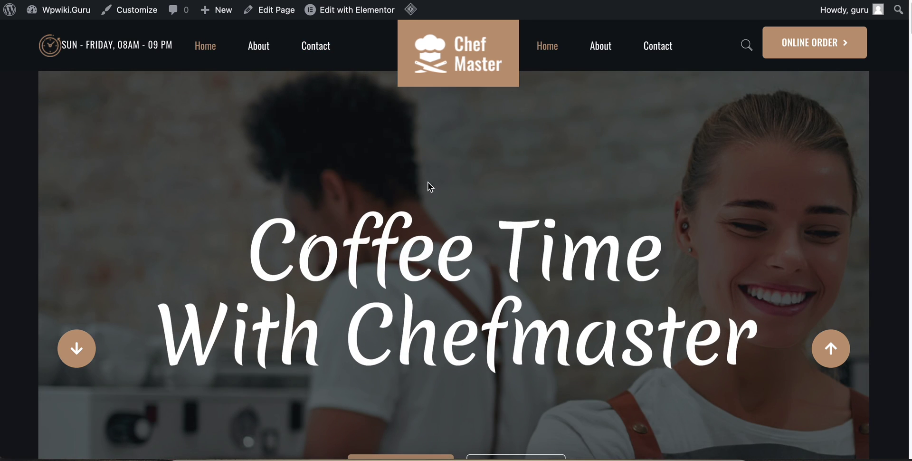